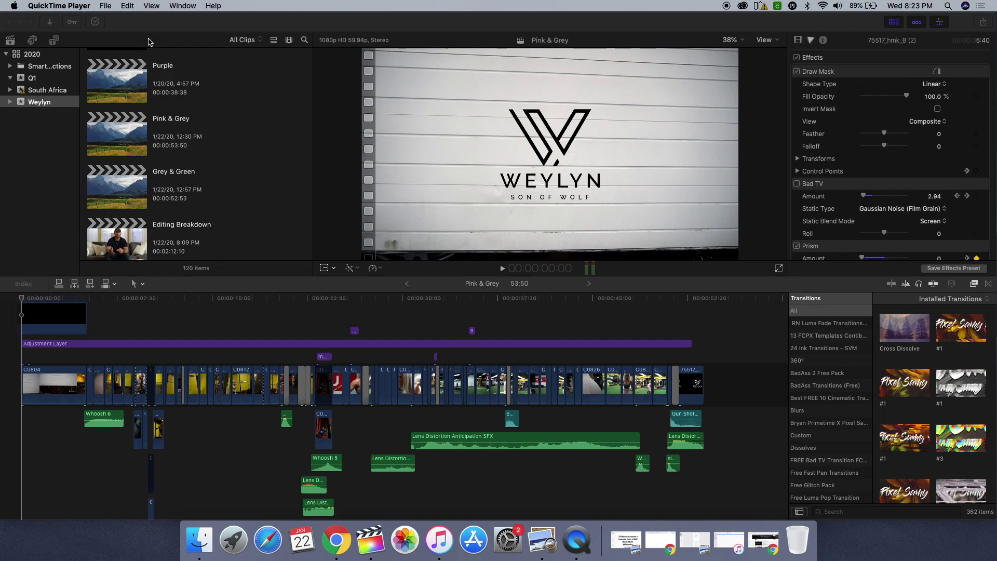
Step: Activate Final Cut Pro and scroll the Browser down to clip C0870 and the Jan 21 audio
left_click(151, 41)
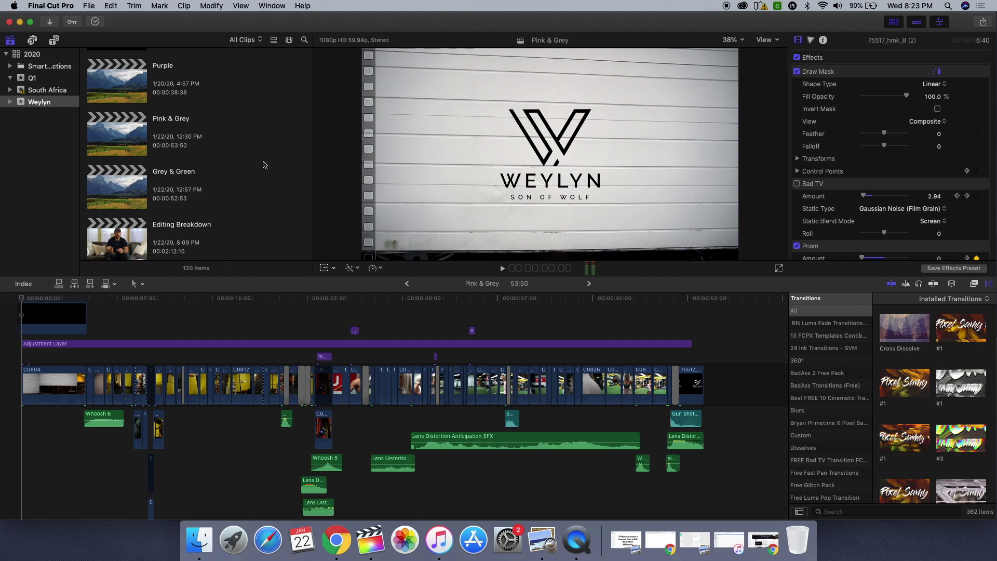
scroll(234, 210, "down", 15)
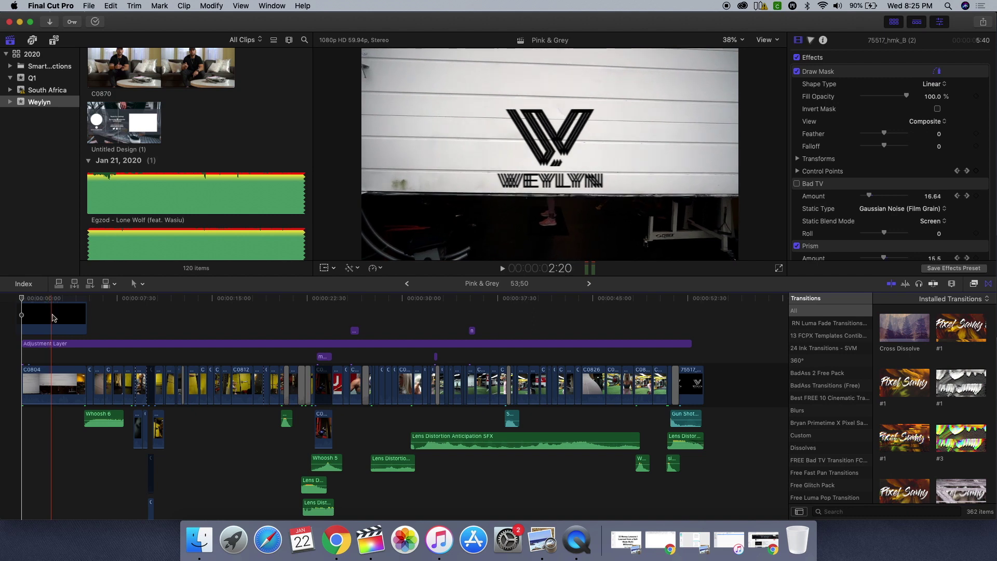
Step: Select the black logo clip at the timeline start and scrub into its WEYLYN logo reveal
left_click(53, 319)
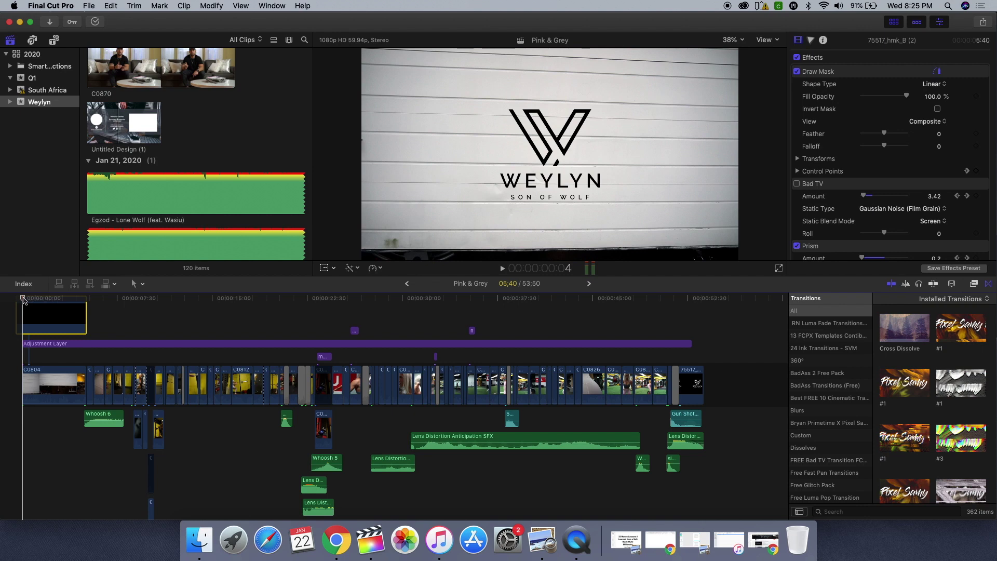
mouse_move(23, 300)
left_mouse_down()
mouse_move(92, 306)
mouse_move(27, 301)
left_mouse_up()
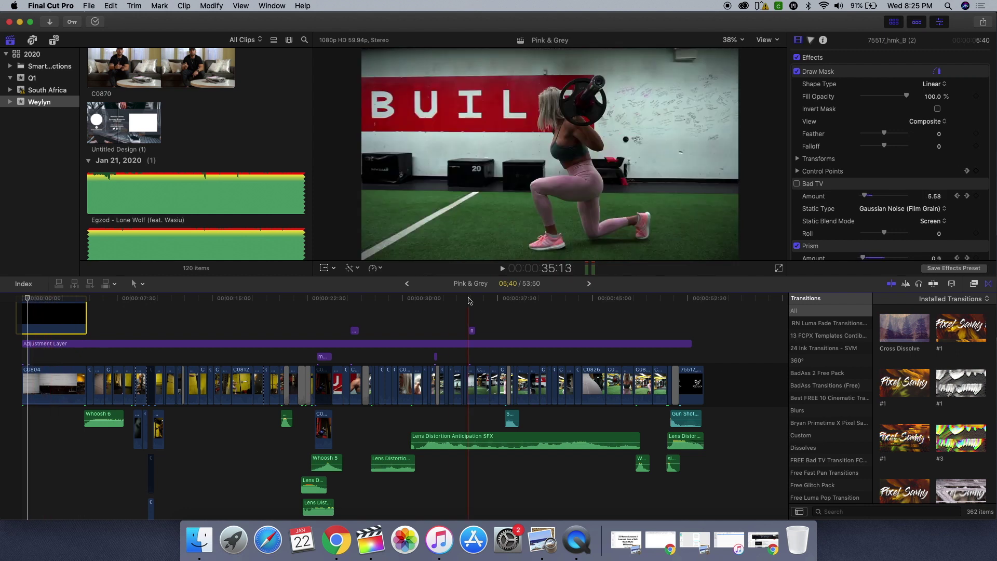
scroll(845, 174, "down", 2)
scroll(841, 155, "up", 2)
Step: Show the logo clip's Draw Mask with its Transforms and four Control Points expanded
left_click(828, 74)
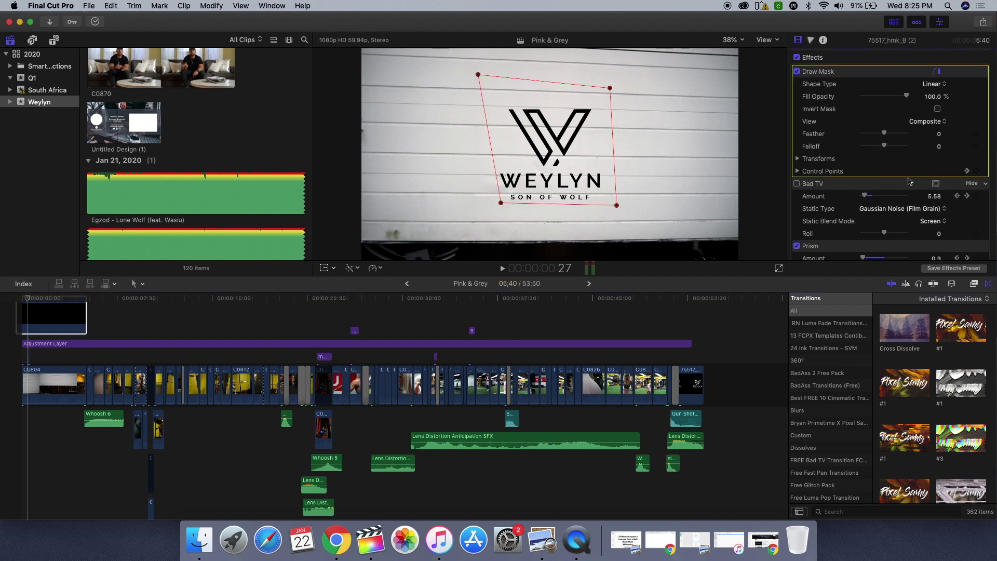
left_click(798, 158)
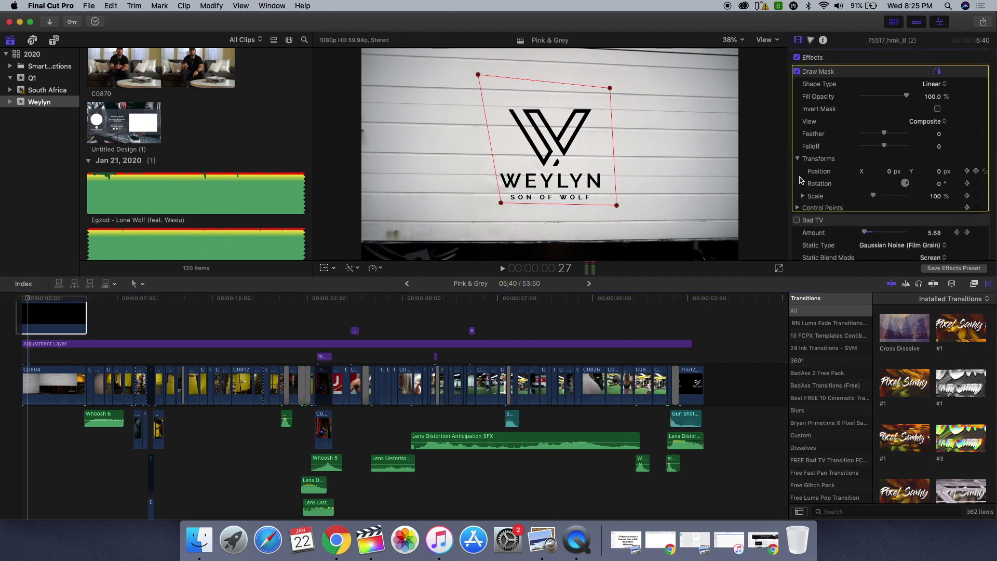
left_click(799, 209)
scroll(947, 176, "down", 4)
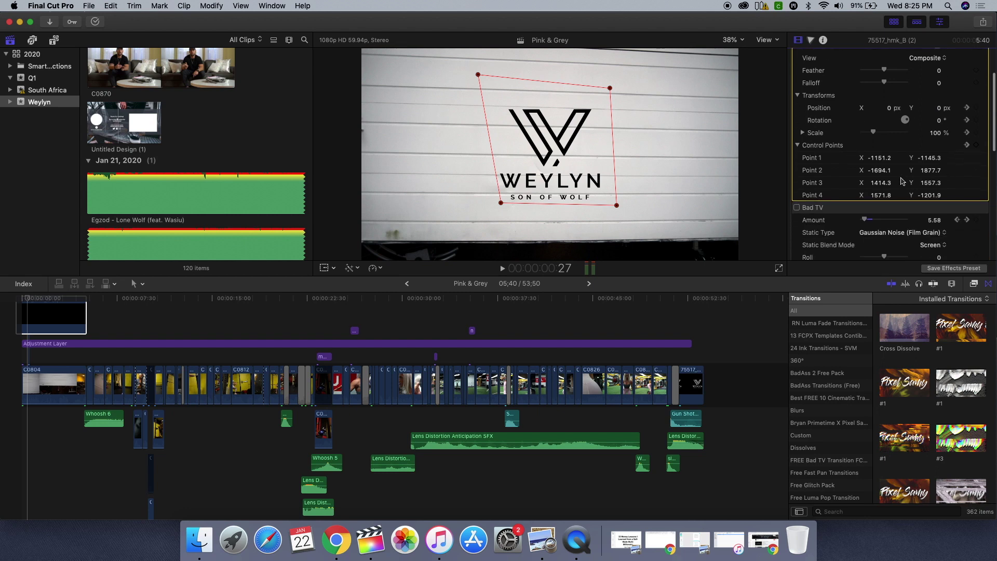
Step: Return to the timeline start and step frame by frame until the mask starts moving
left_click(17, 300)
key("Right")
key("Right")
key("Right")
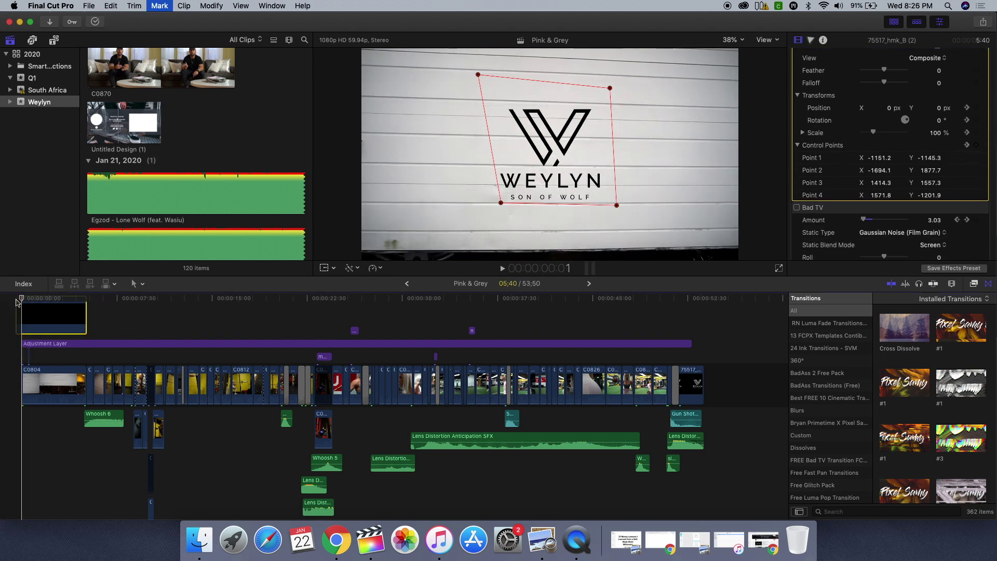
key("Right")
key("Right")
key("Right")
key("Right")
key("Right")
key("Right")
key("Right")
key("Right")
key("Right")
key("Right")
key("Right")
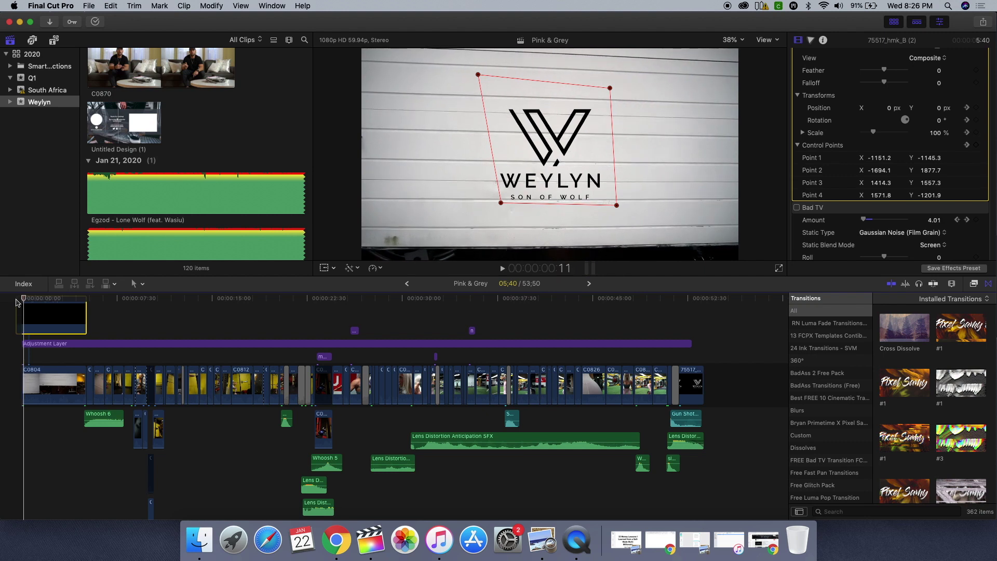
key("Right")
key("Right")
key("Right")
key("Right")
key("Right")
key("Right")
key("Right")
key("Right")
key("Right")
key("Right")
key("Right")
key("Right")
key("Right")
key("Right")
key("Right")
key("Right")
key("Right")
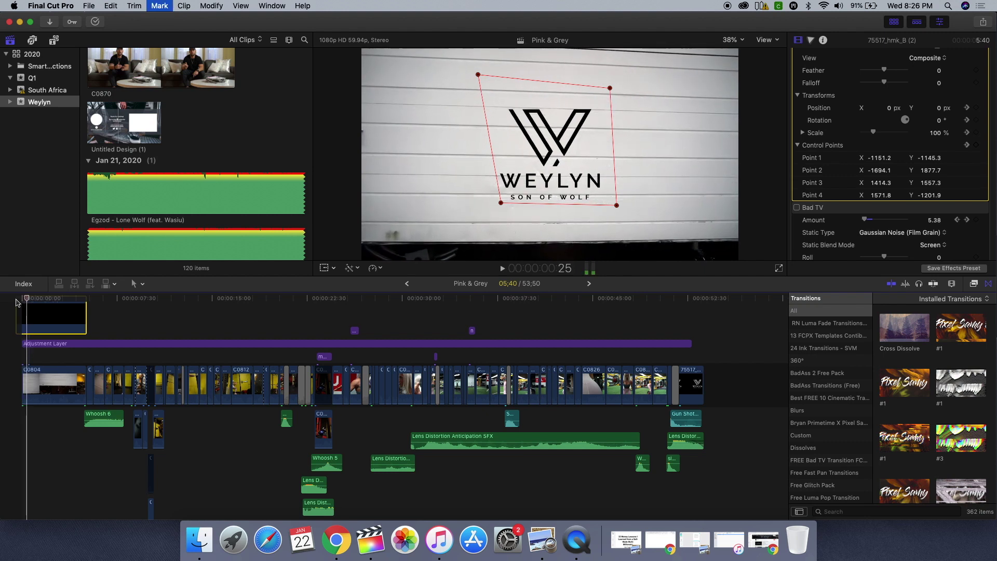
key("Right")
key("Right")
key("Right")
key("Right")
key("Right")
key("Right")
key("Right")
key("Right")
key("Right")
key("Right")
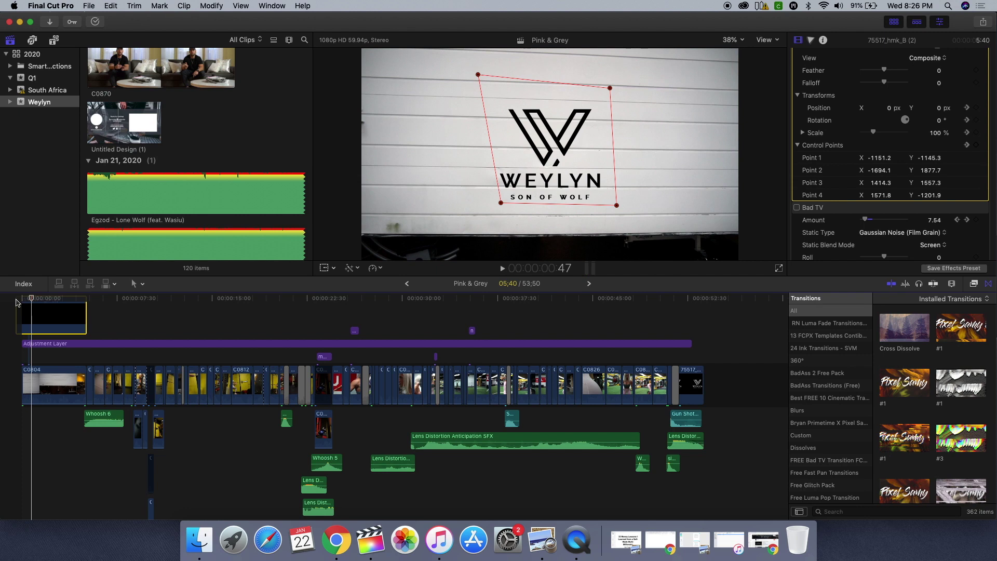
left_click_drag(30, 302, 54, 305)
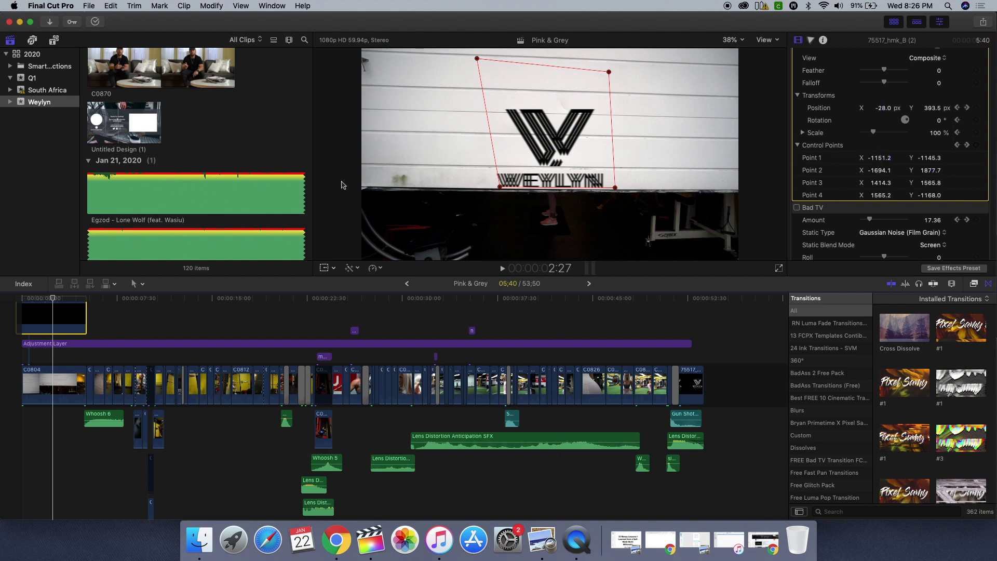
Step: Scrub from about 0:34 to 4:52 through the mask sliding down the logo
left_click(53, 300)
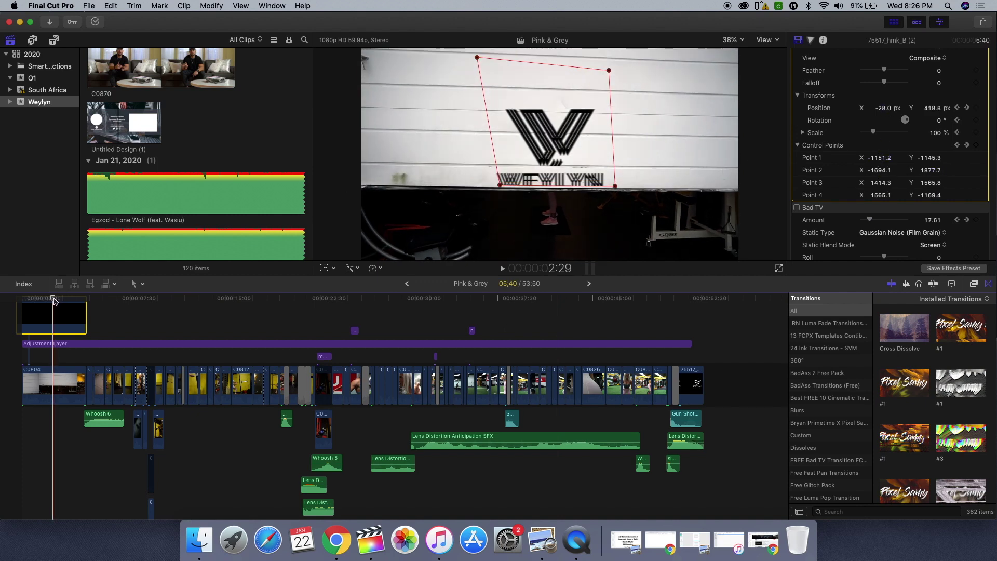
left_click_drag(53, 300, 69, 300)
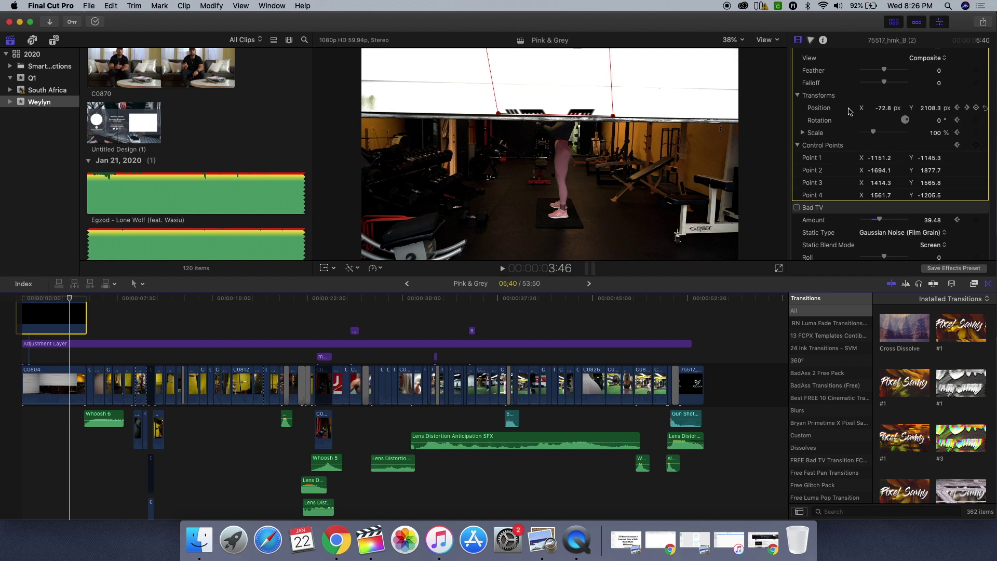
left_click(67, 301)
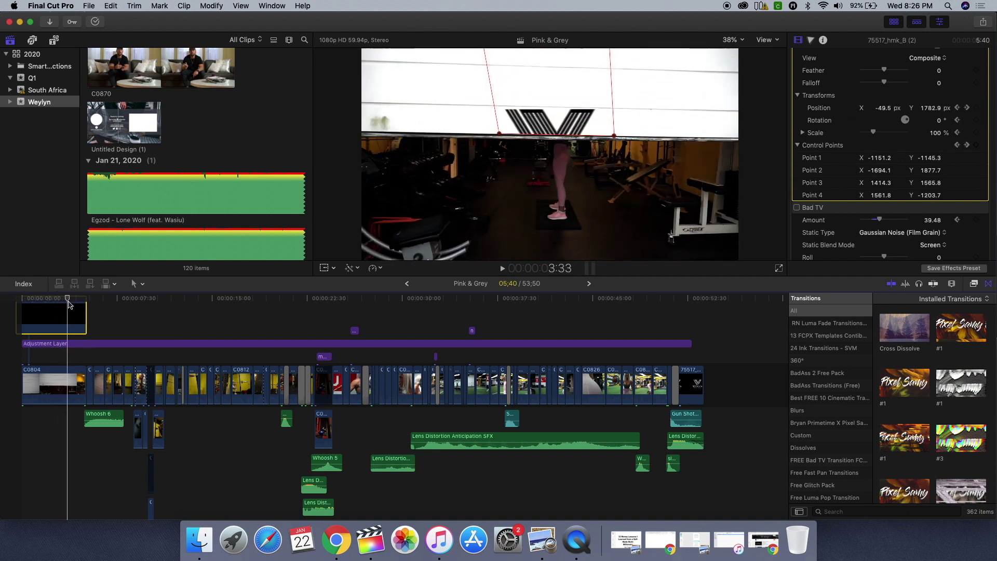
left_click_drag(68, 302, 84, 306)
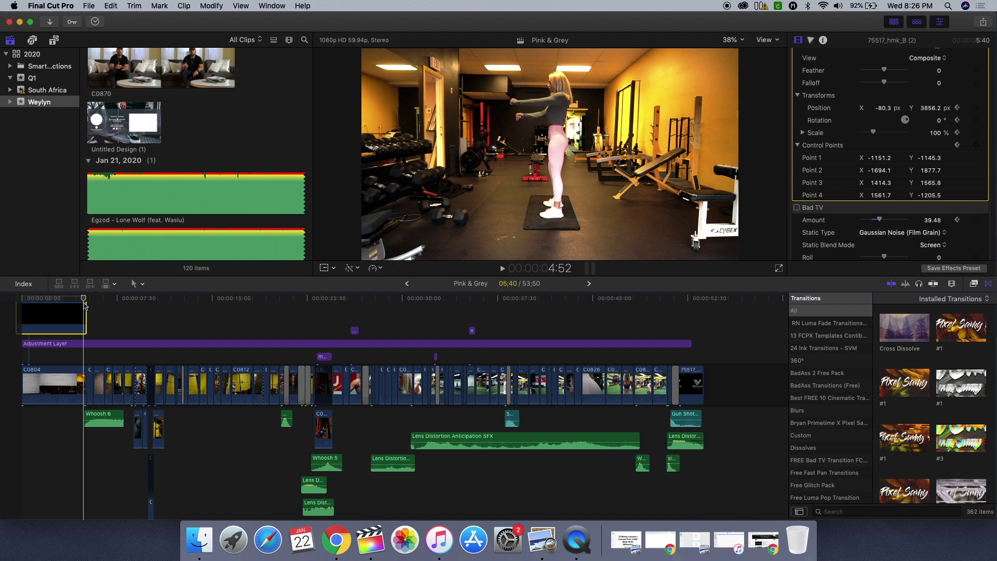
Step: Zoom the timeline in on the leggings close-up and select clip C0816 to show its Side Lights settings
left_click_drag(85, 306, 96, 307)
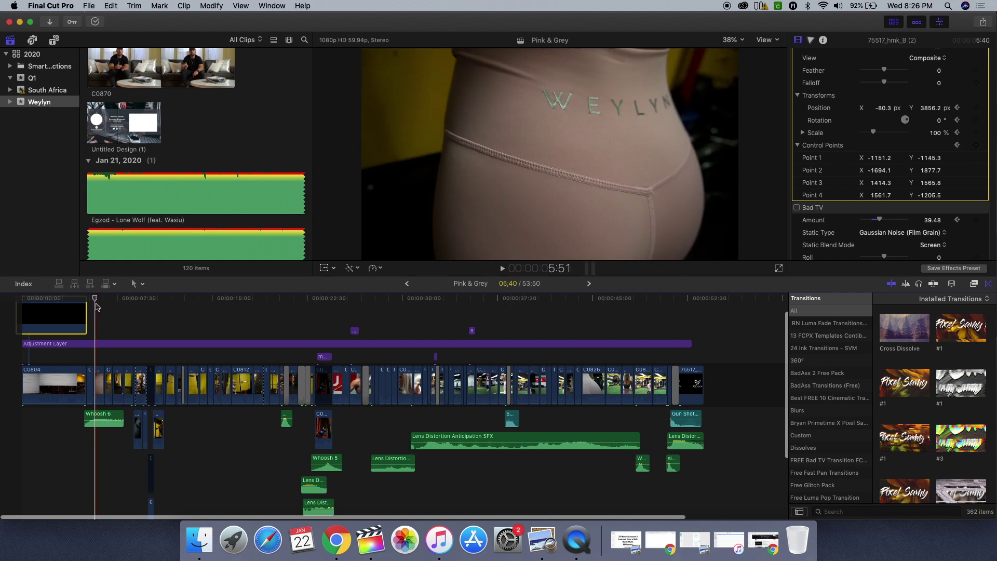
key("super+equal")
key("super+equal")
key("super+equal")
key("super+equal")
mouse_move(86, 304)
left_mouse_down()
mouse_move(62, 300)
mouse_move(142, 301)
mouse_move(181, 318)
left_mouse_up()
left_click(184, 379)
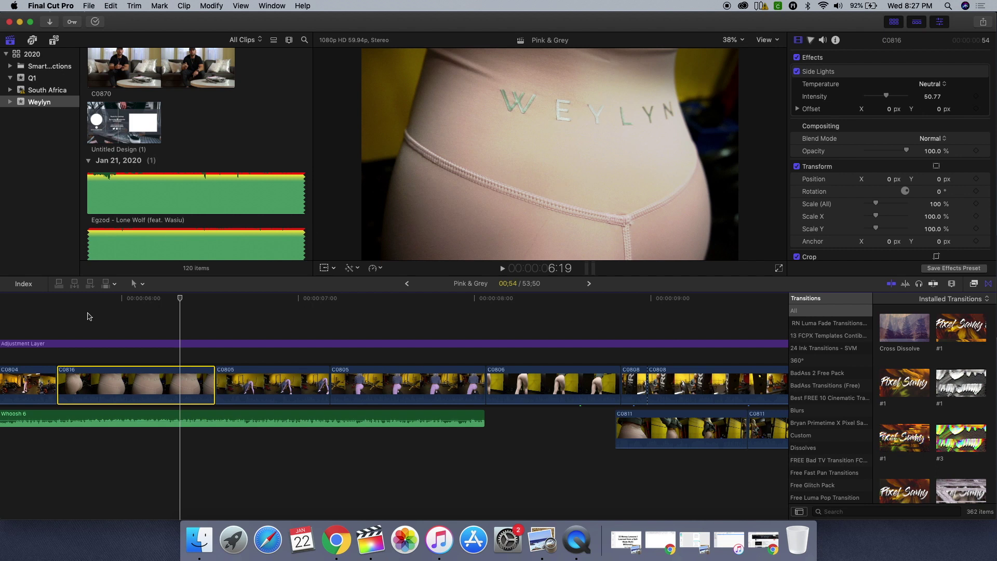
Step: Zoom the timeline out to the first 20 seconds and select barbell clip C0808 to inspect its mask
mouse_move(181, 306)
left_mouse_down()
mouse_move(151, 303)
mouse_move(186, 304)
left_mouse_up()
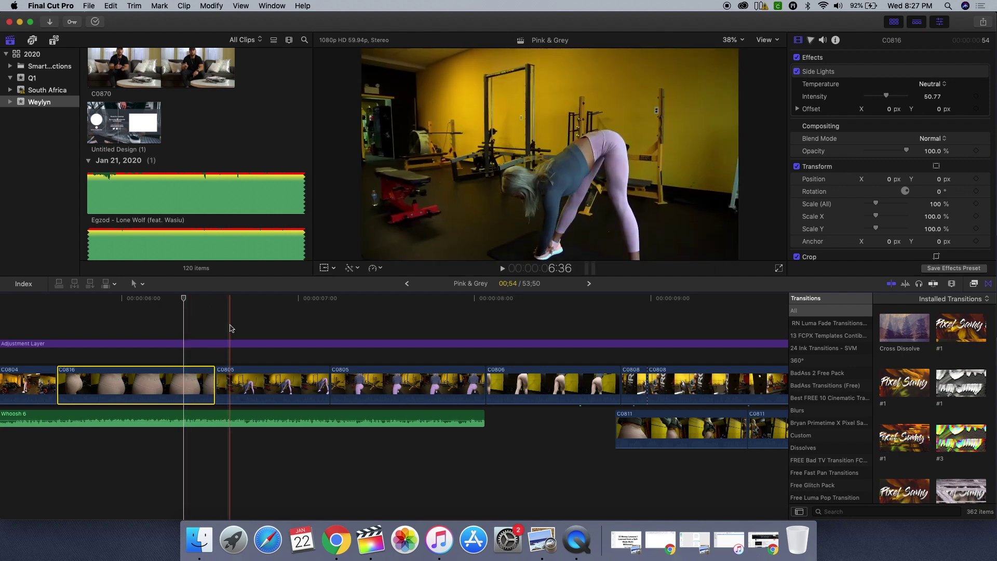
key("super+minus")
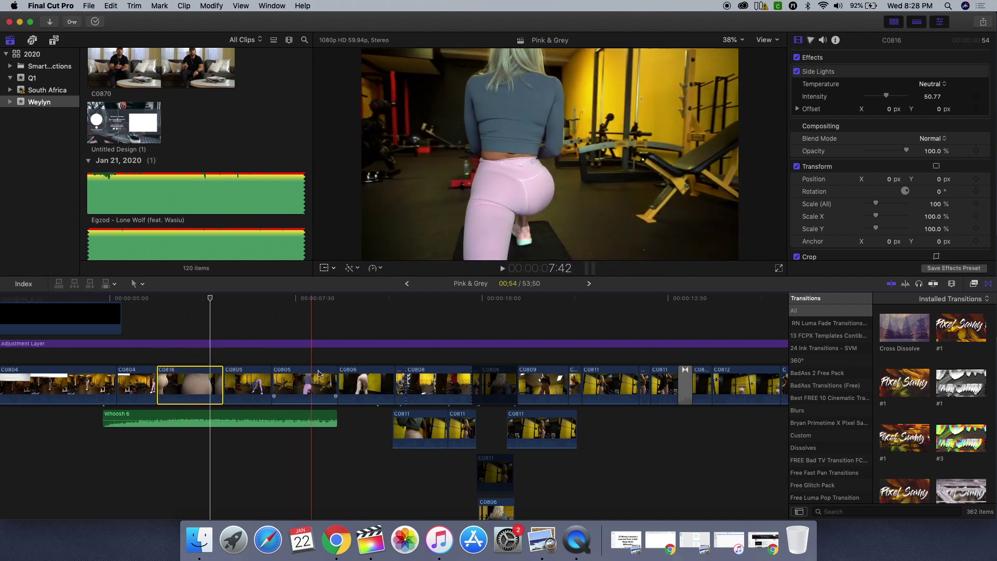
scroll(348, 375, "down", 1)
scroll(347, 375, "down", 3)
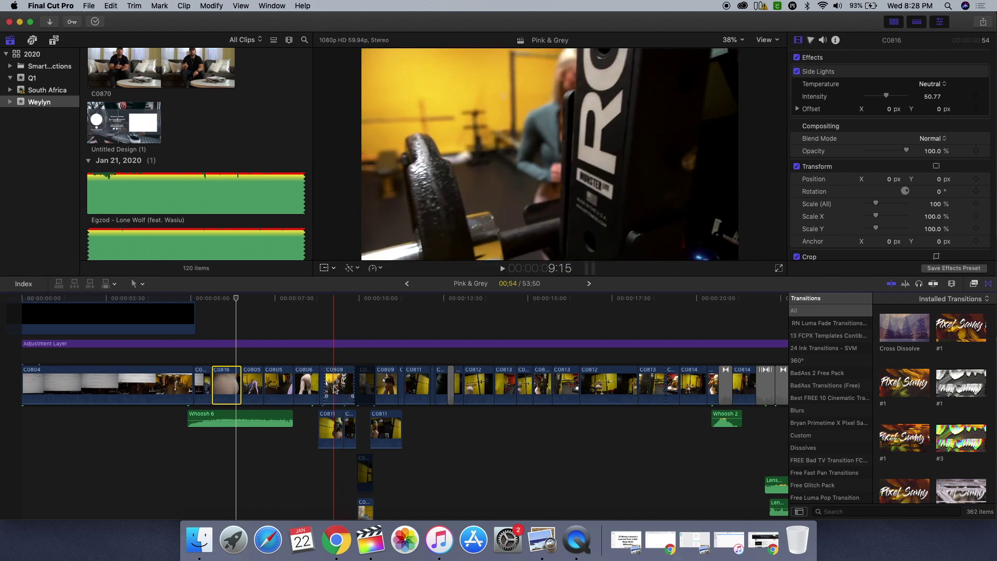
left_click(334, 388)
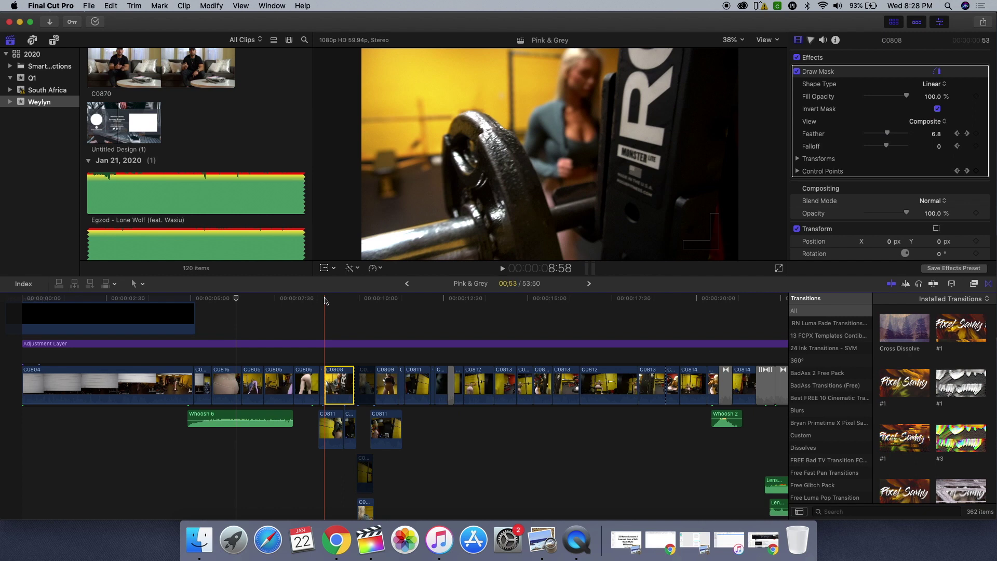
left_click(324, 300)
left_click_drag(324, 300, 343, 300)
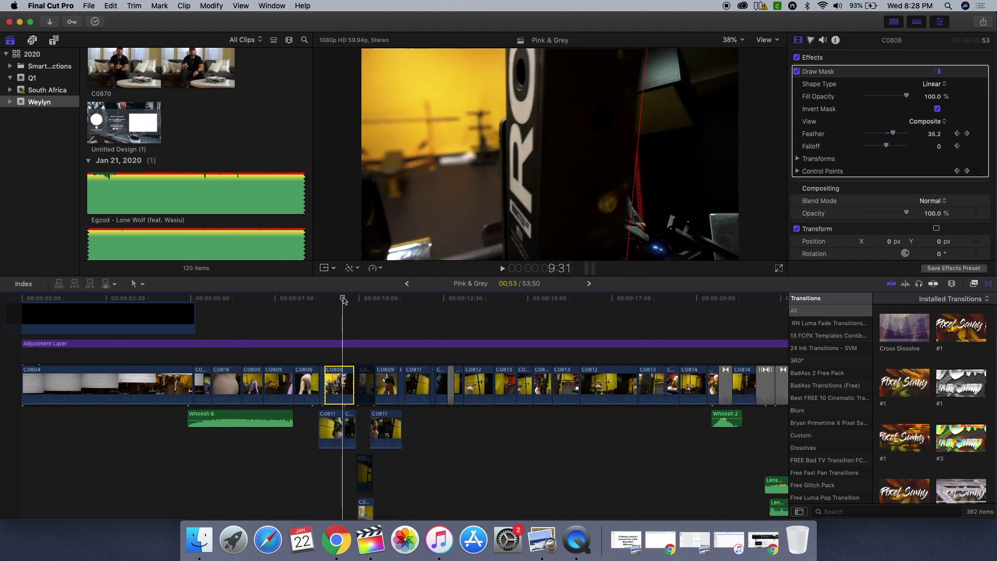
left_click(734, 40)
left_click(739, 83)
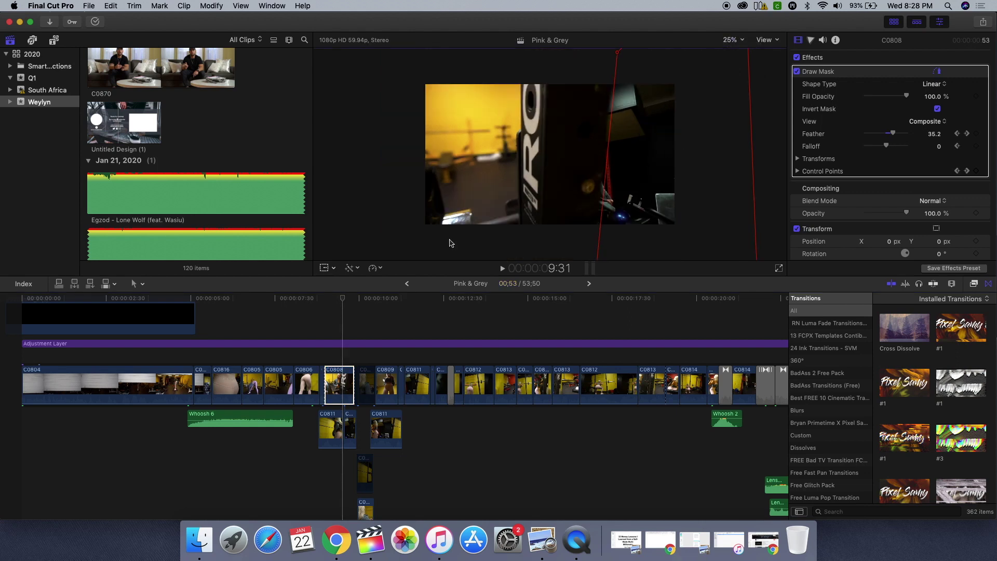
key("Right")
key("Right")
key("Right")
key("Right")
key("Right")
key("Right")
key("Right")
key("Right")
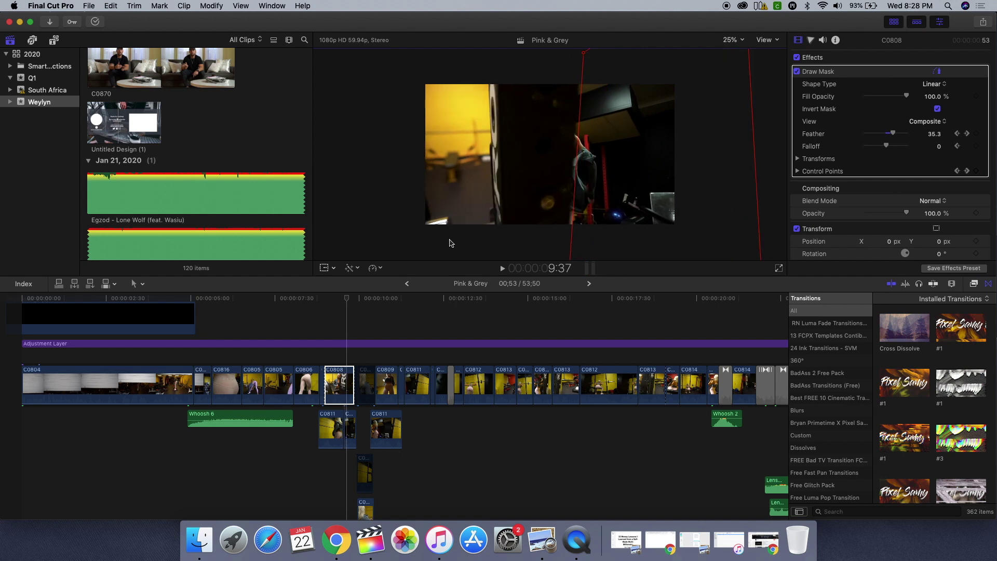
key("Right")
key("Right")
key("Right")
key("Right")
key("Right")
key("Right")
key("Right")
key("Right")
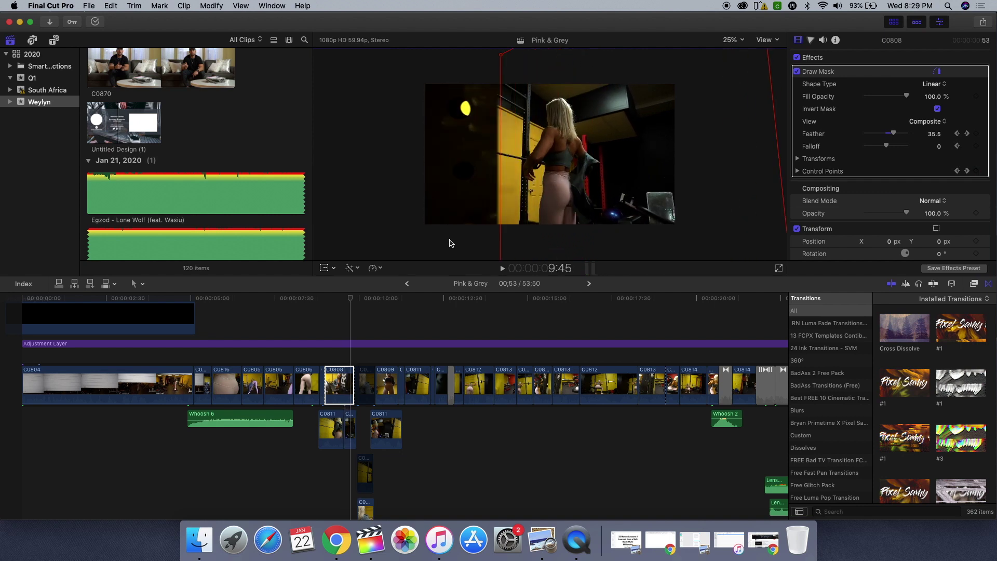
key("Right")
key("Right")
key("Right")
key("Right")
key("Right")
key("Right")
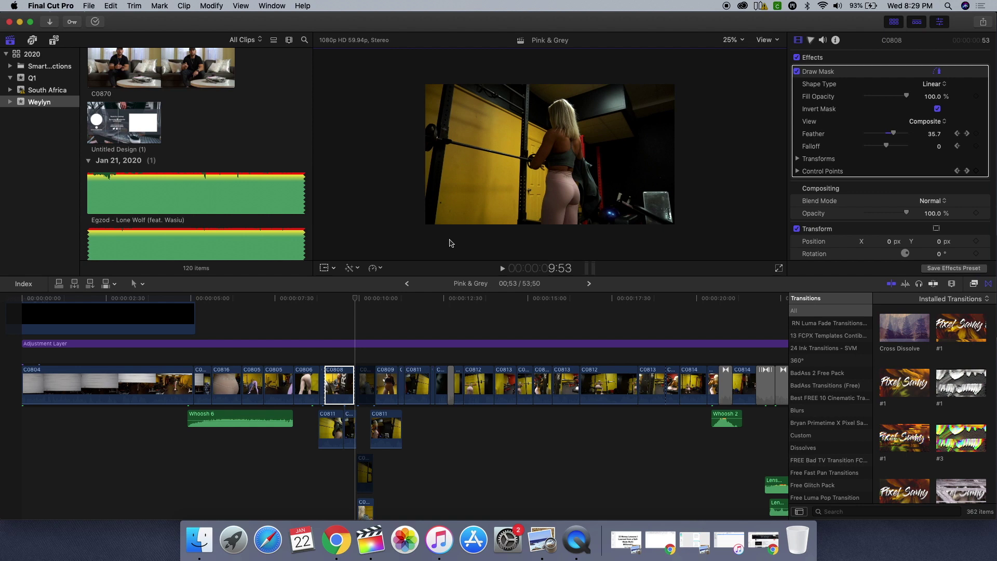
left_click(341, 387)
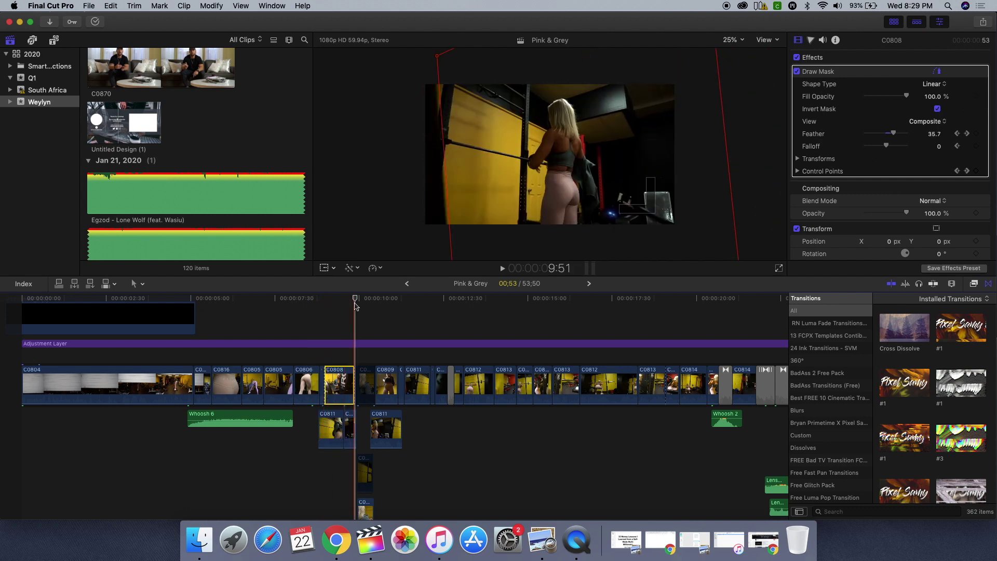
left_click(323, 300)
left_click_drag(324, 300, 352, 297)
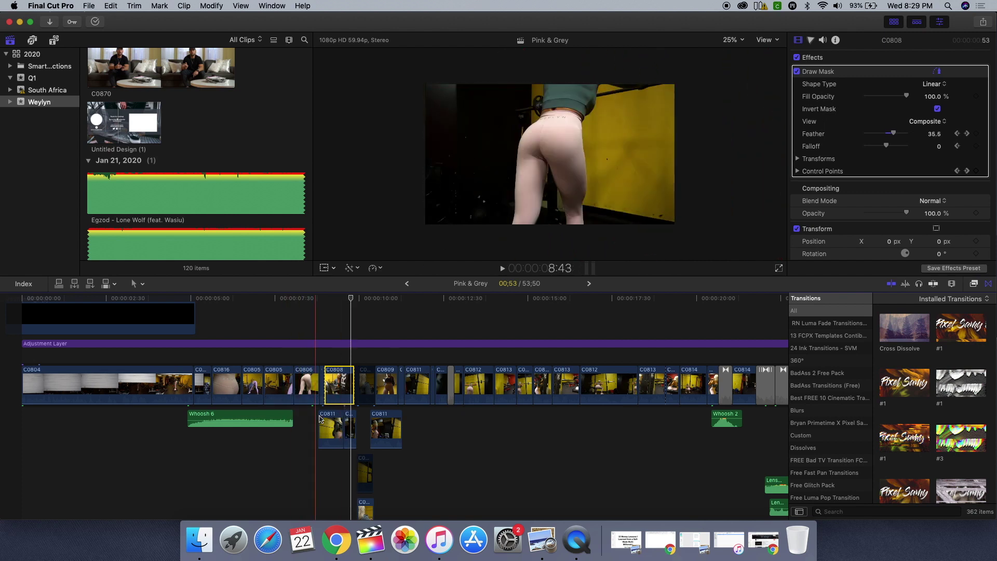
left_click(342, 421)
left_click(331, 429)
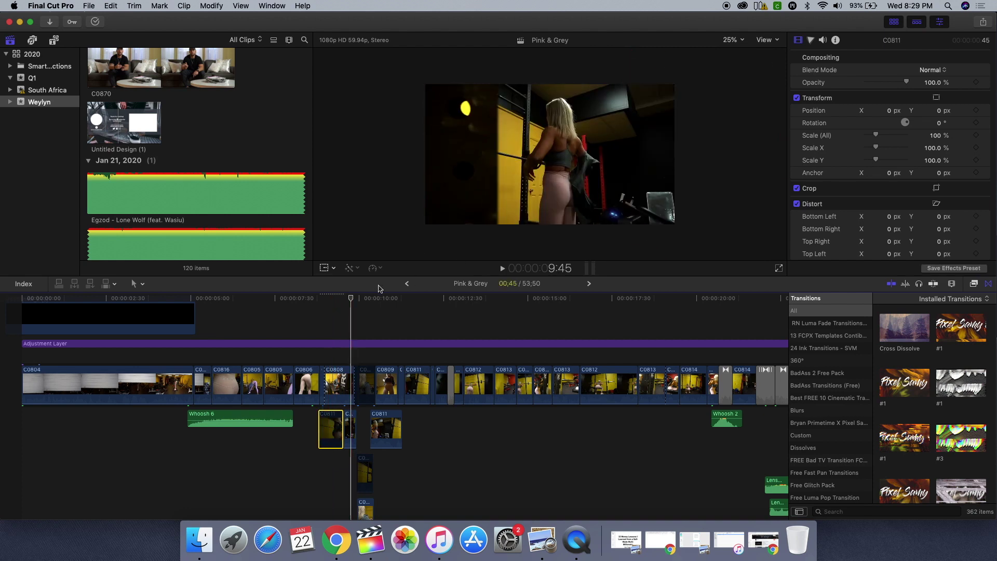
mouse_move(351, 301)
left_mouse_down()
mouse_move(326, 302)
mouse_move(338, 302)
left_mouse_up()
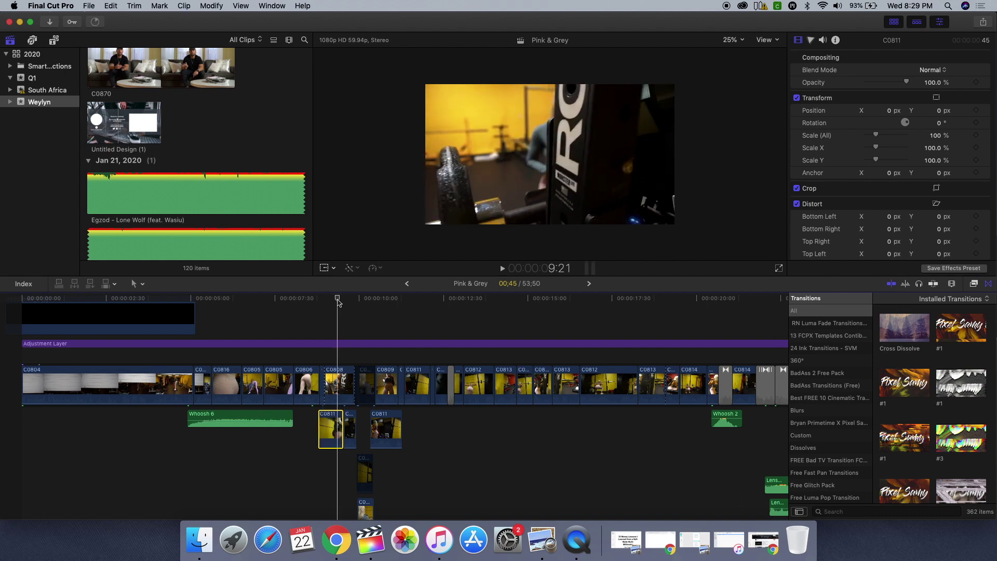
left_click_drag(337, 302, 330, 370)
left_click(331, 370)
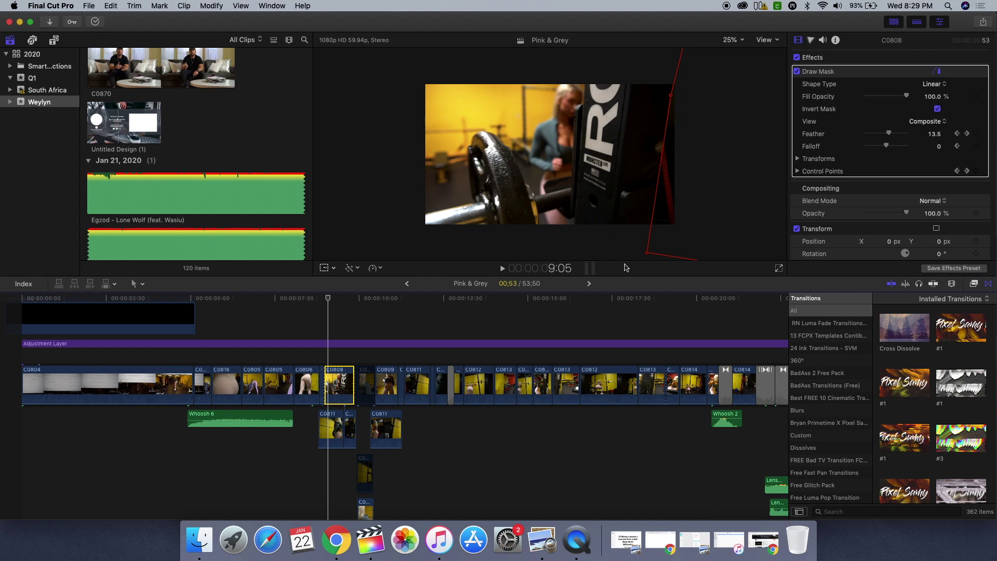
key("Right")
key("Right")
key("Right")
key("Right")
key("Right")
key("Right")
key("Right")
key("Right")
key("Right")
key("Right")
key("Right")
key("Right")
key("Right")
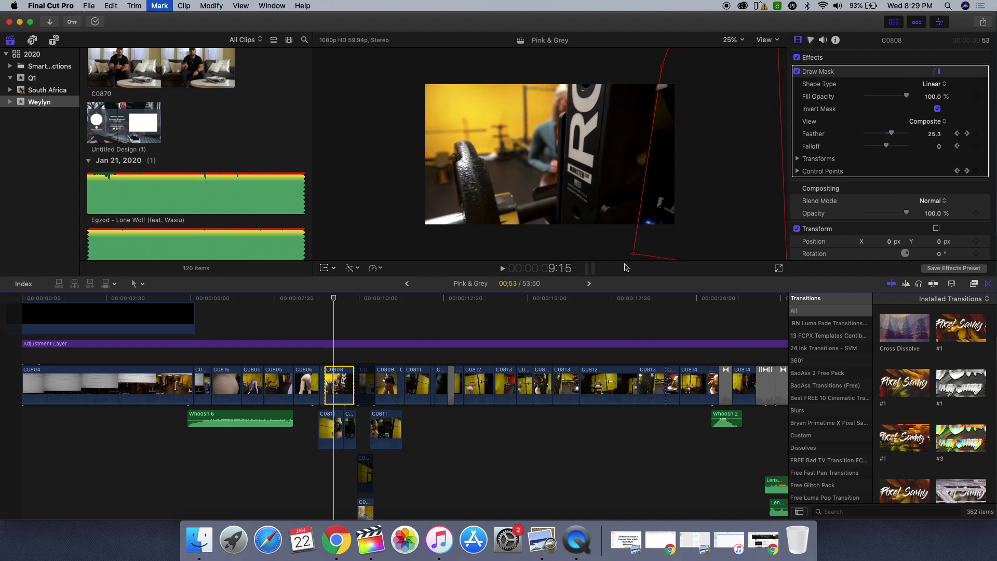
key("Right")
key("Right")
key("Right")
key("Right")
key("Right")
key("Right")
key("Right")
key("Right")
key("Right")
key("Right")
key("Right")
key("Right")
key("Right")
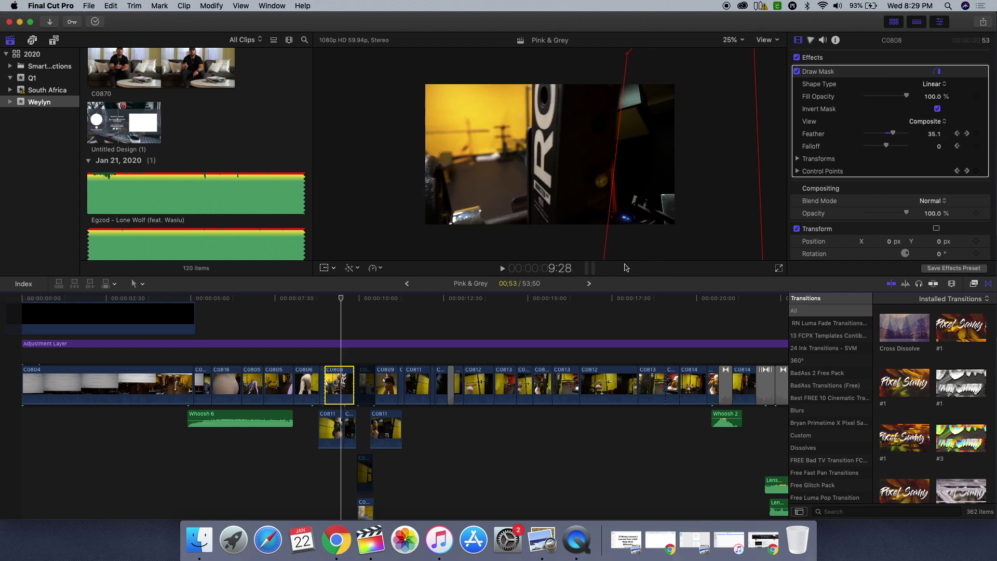
left_click(345, 417)
left_click(341, 423)
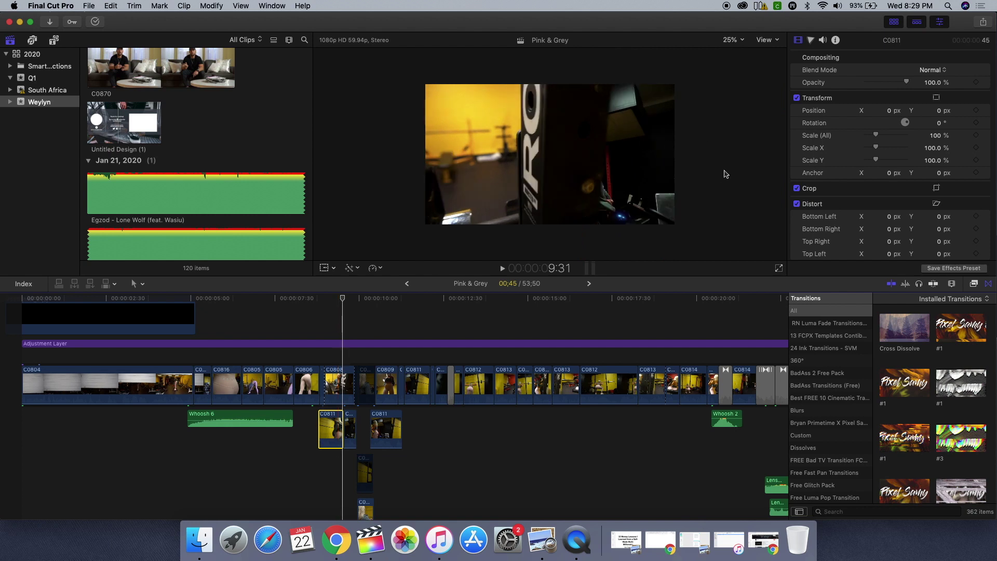
key("space")
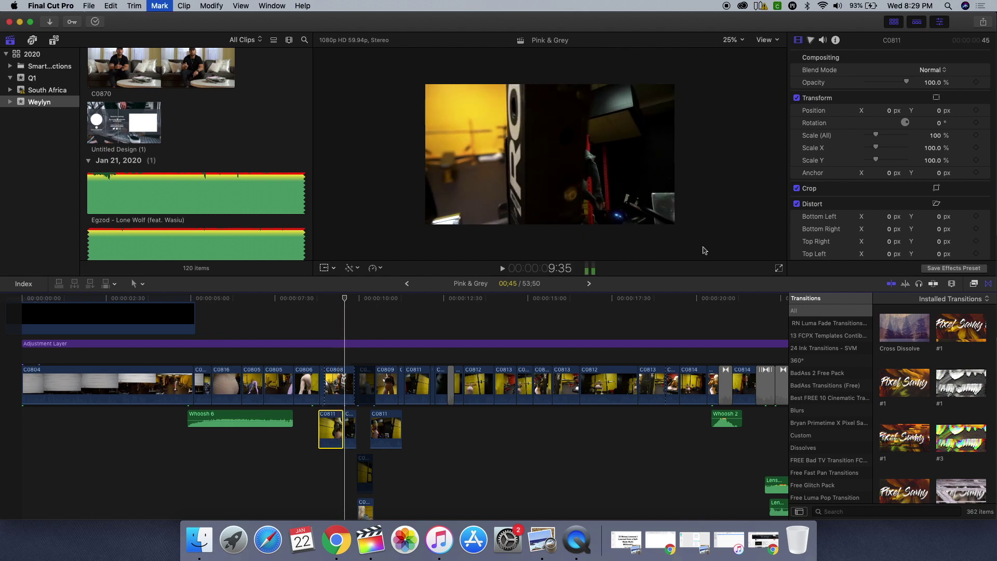
key("Right")
key("Right")
key("Right")
key("Right")
key("Right")
key("Right")
key("Right")
key("Right")
key("Right")
key("Right")
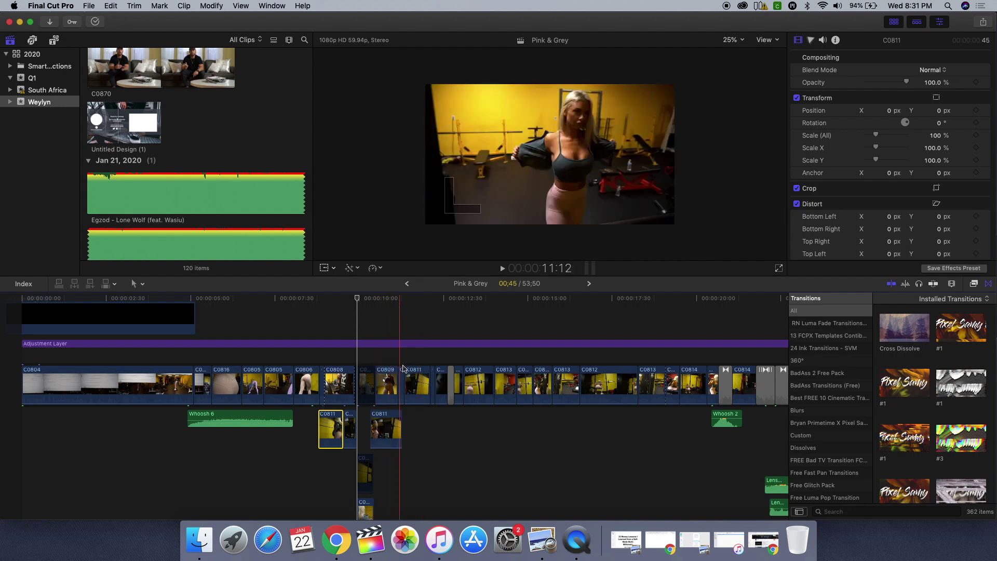
left_click(441, 379)
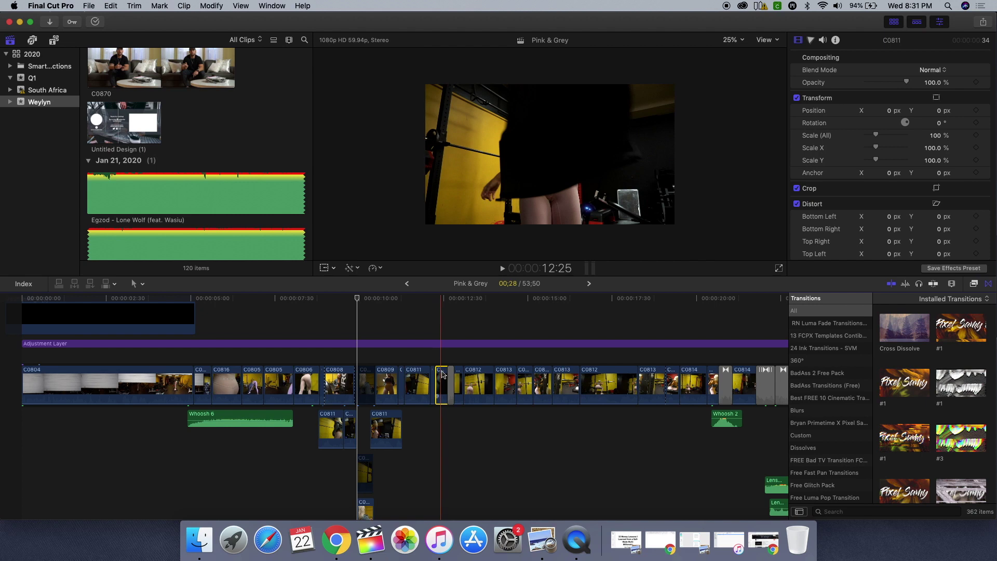
left_click(422, 301)
left_click_drag(422, 302, 451, 300)
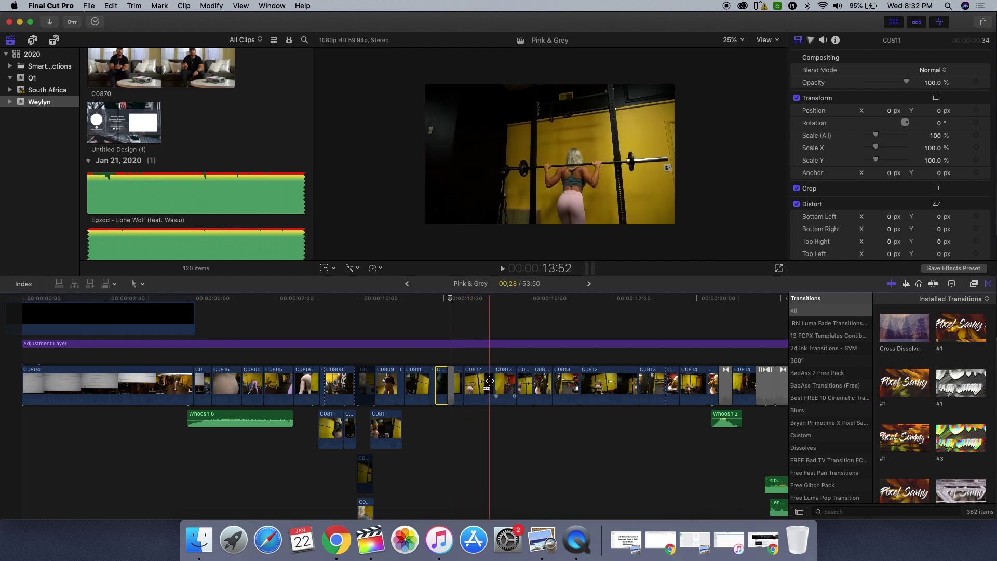
scroll(490, 381, "right", 5)
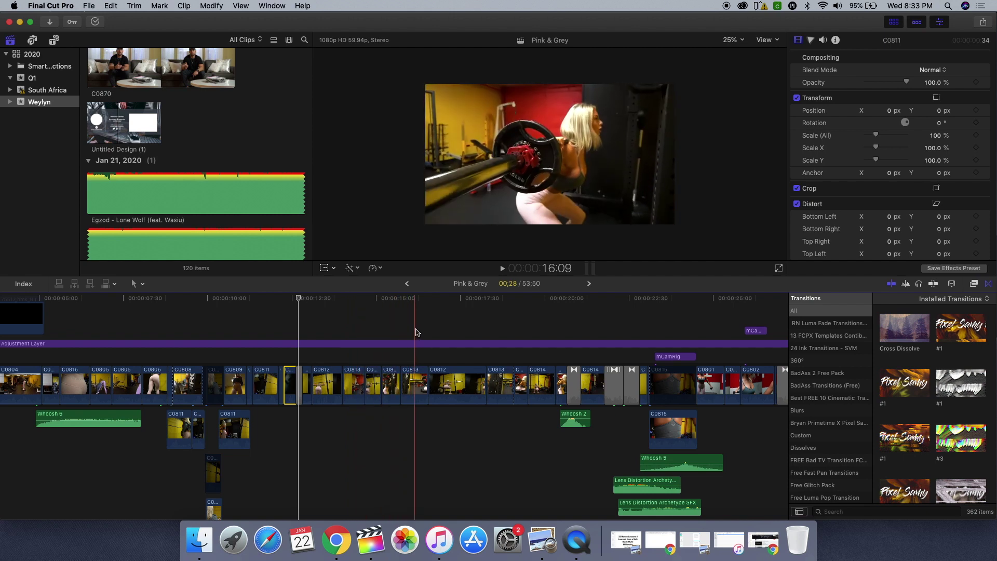
scroll(365, 349, "right", 3)
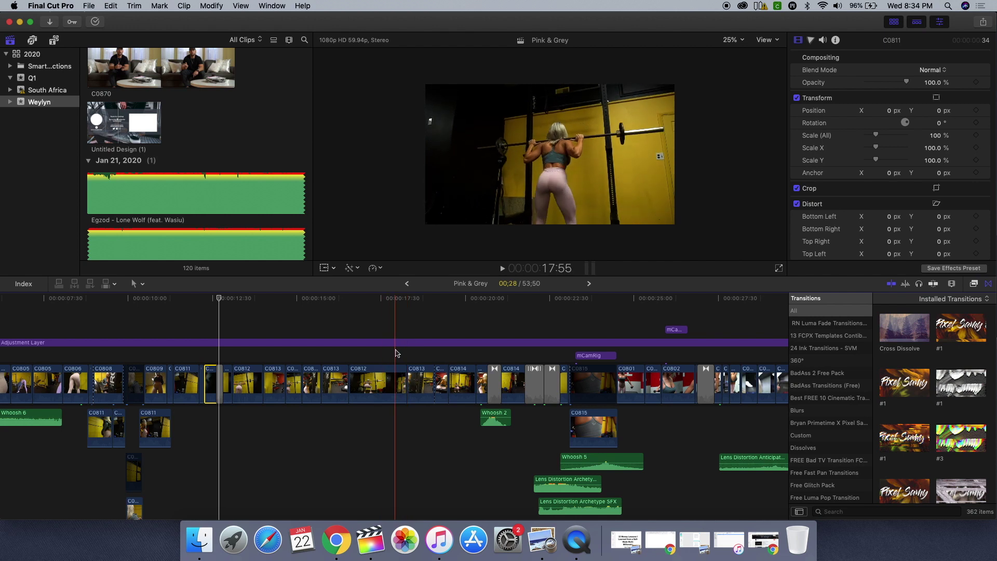
scroll(412, 352, "right", 10)
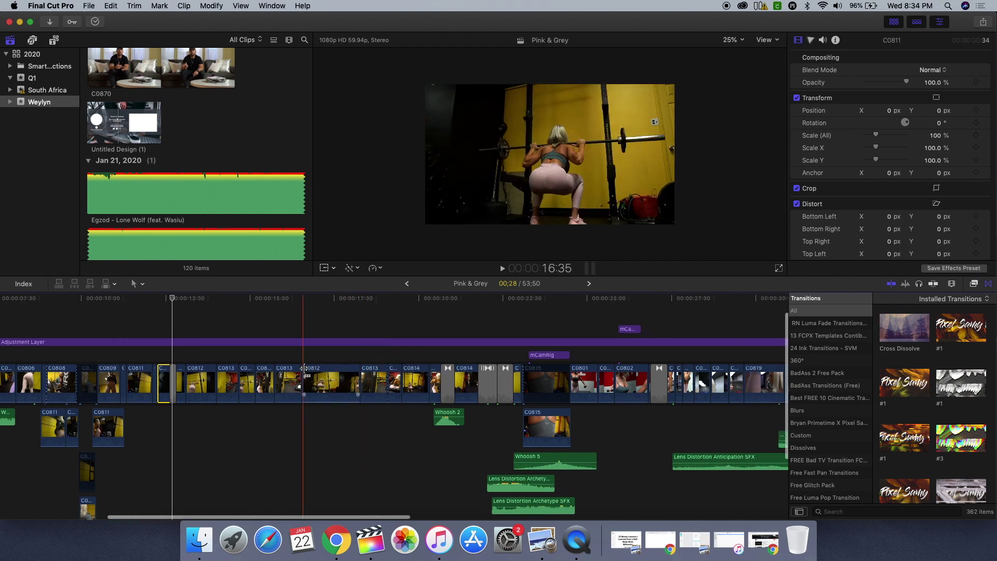
scroll(304, 370, "right", 3)
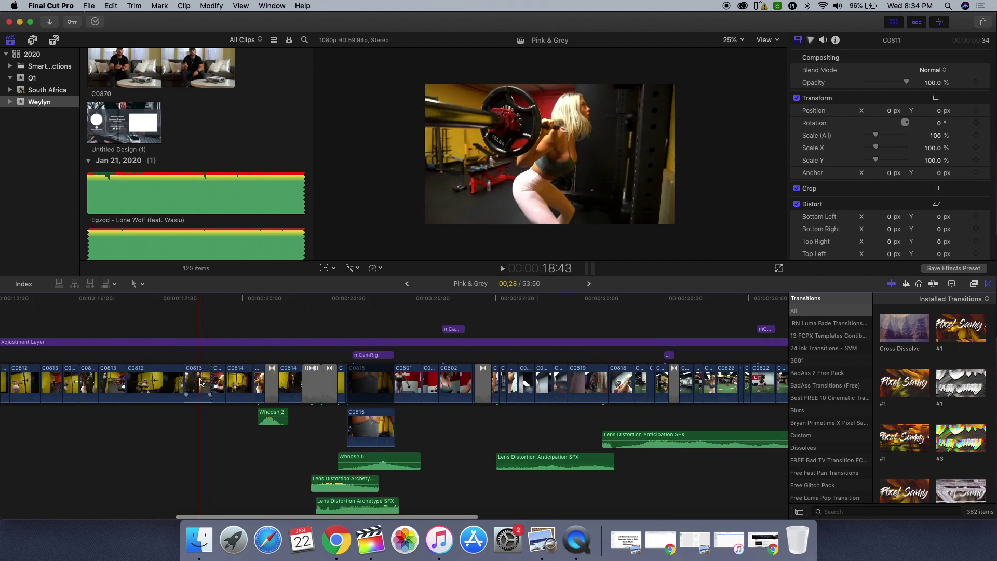
Step: Select clip C0814, then load the following Twitch Down transition's parameters, all at 100
left_click(244, 382)
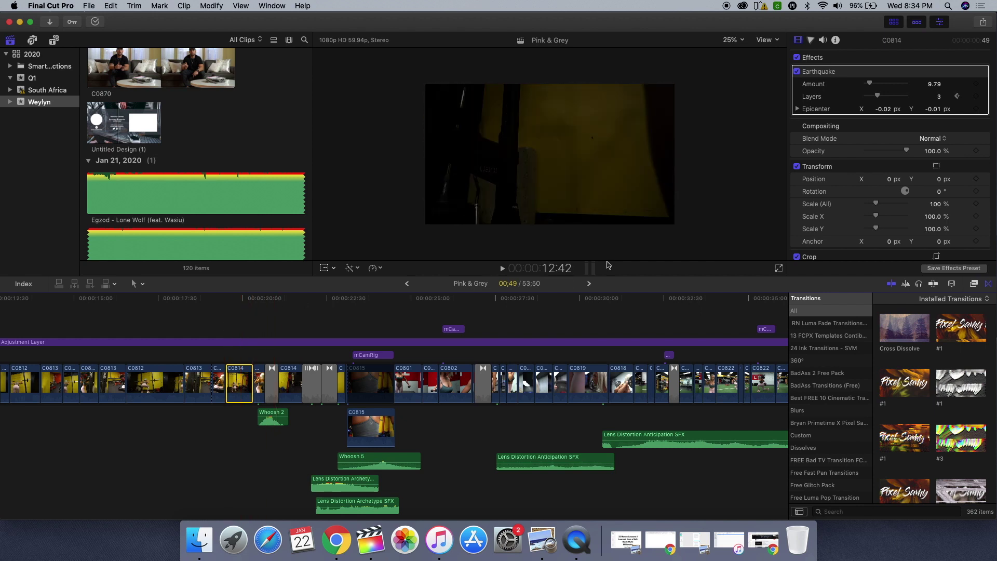
scroll(843, 201, "down", 3)
scroll(842, 201, "up", 5)
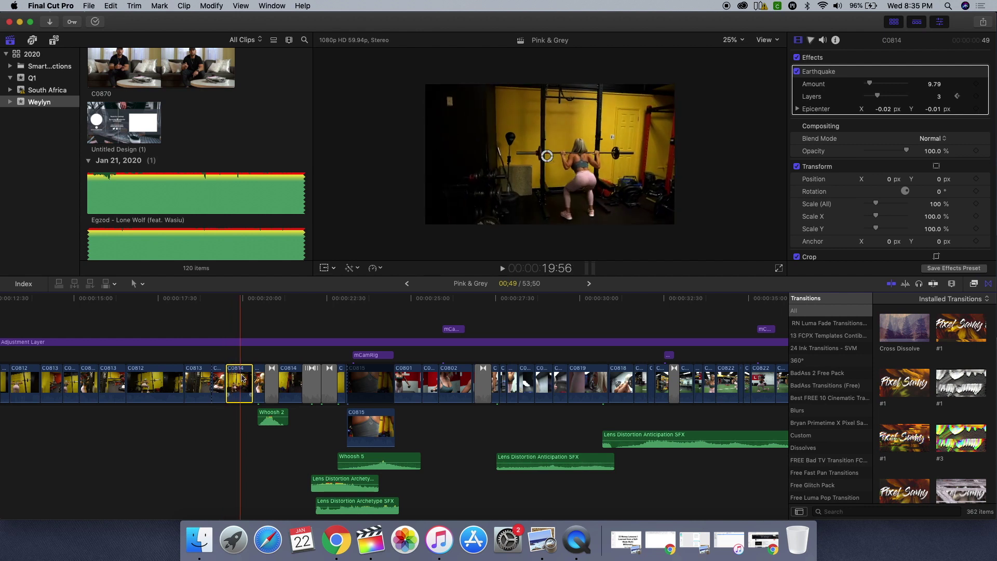
left_click(270, 380)
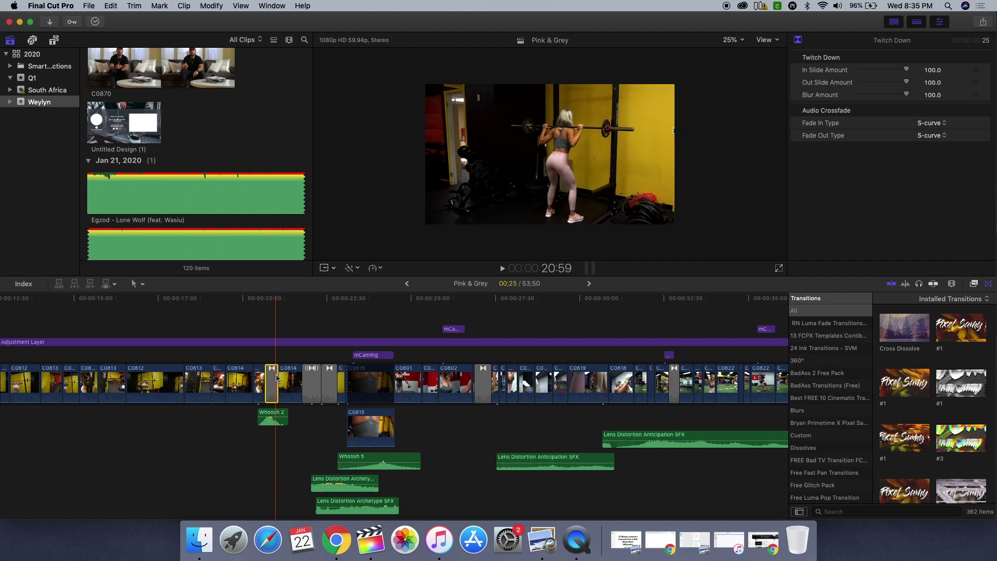
Step: Check the Whoosh 2 sound effect's 10.0 dB volume, then select the #1 transition
left_click(274, 415)
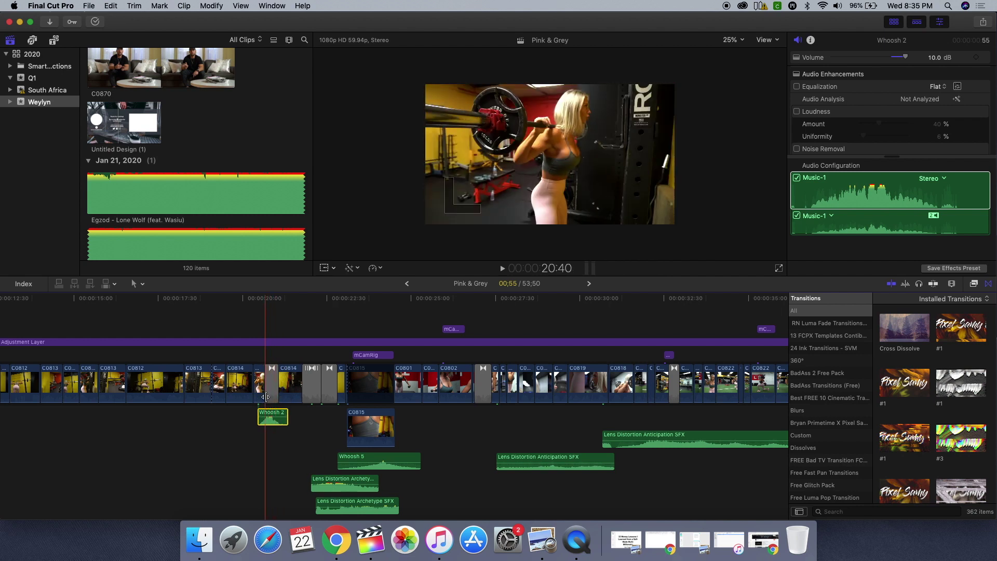
scroll(265, 397, "right", 3)
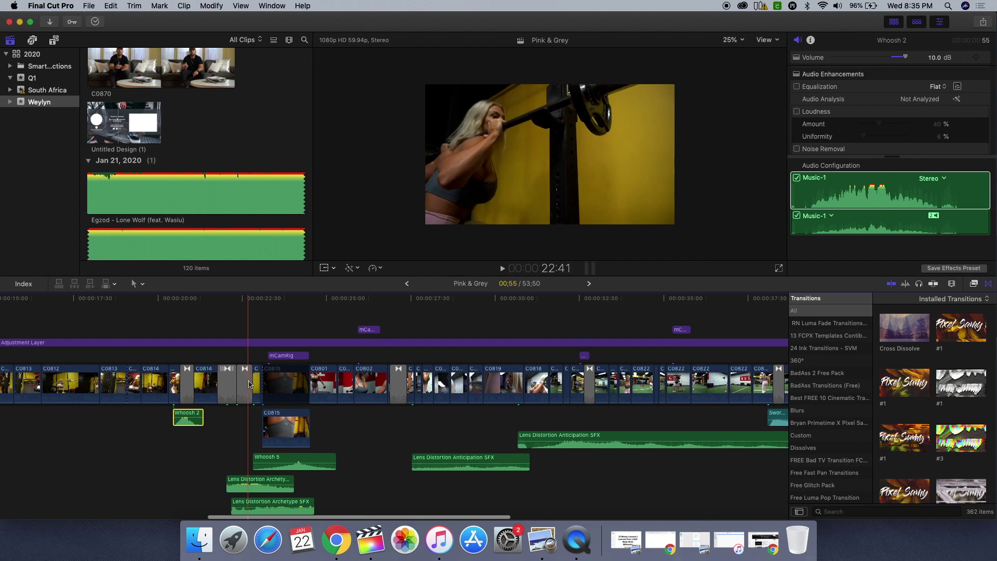
left_click(247, 384)
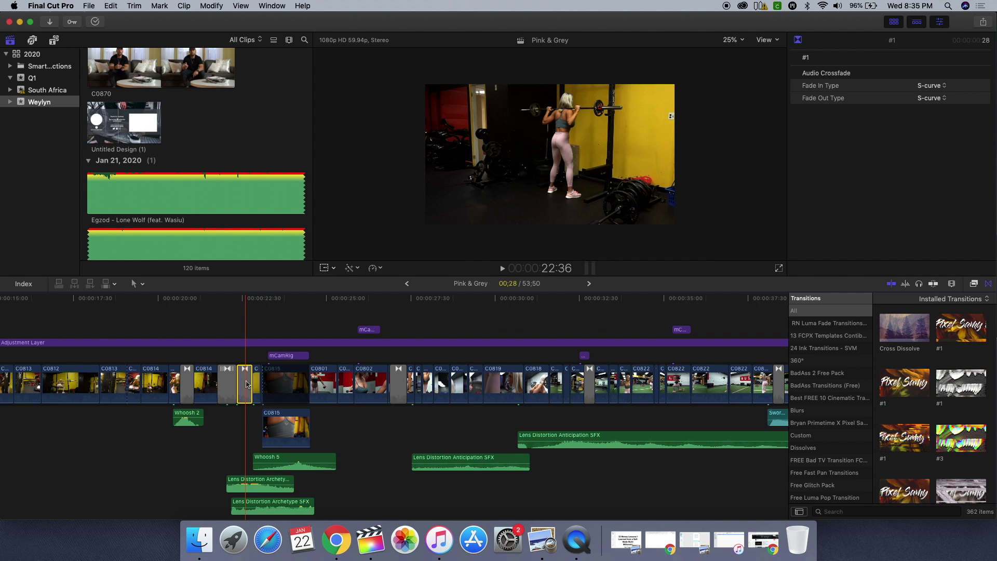
Step: Step back through the #1 transition's S-curve crossfade and select clip C0815
key("Left")
key("Left")
key("Left")
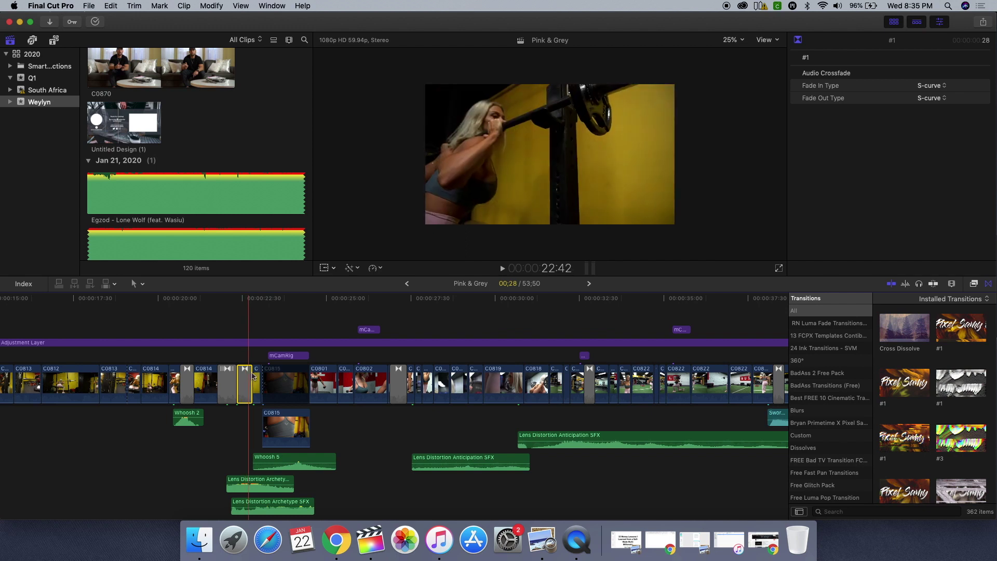
left_click(278, 387)
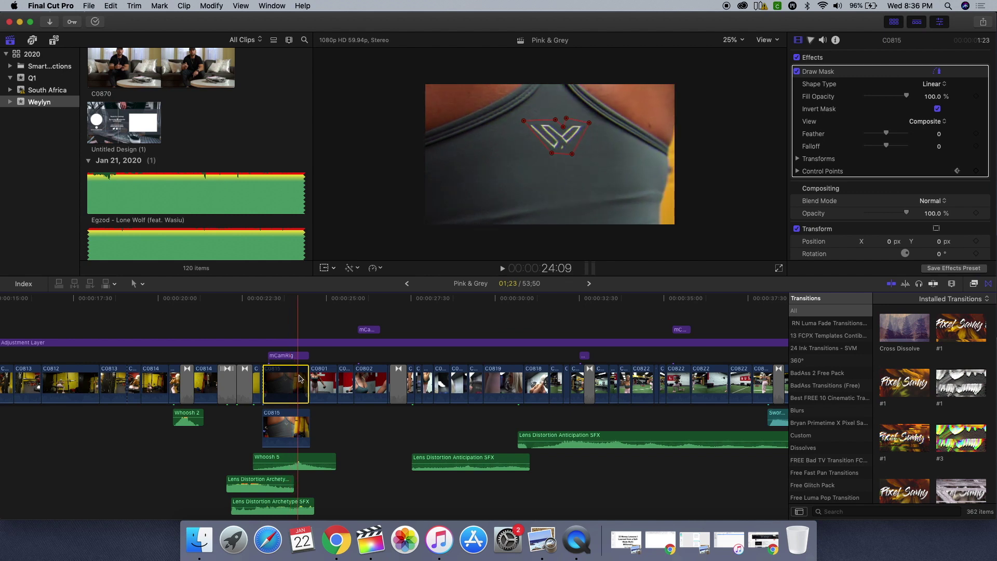
Step: Select the mCamRig title above C0815 to show its Camera Z Position of -400.0
key("super+Up")
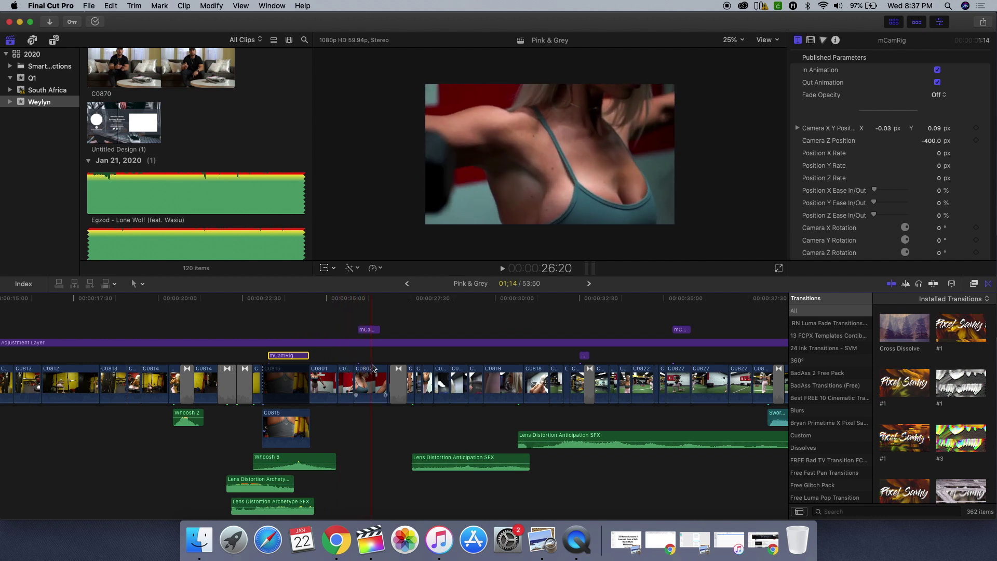
Step: Select the second mCamRig title above the Adjustment Layer and scrub its camera move from 26:09 to 26:36
left_click(374, 333)
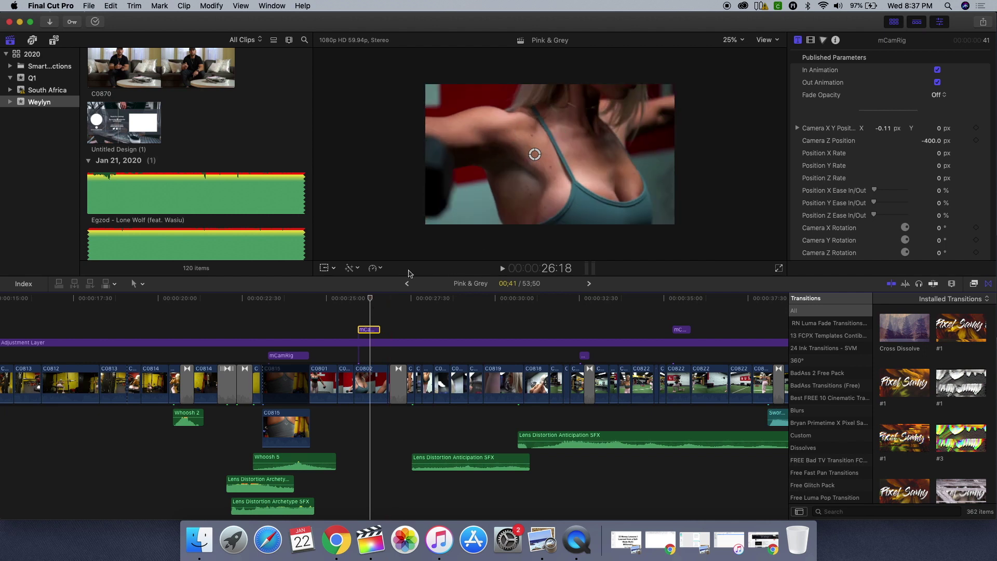
left_click(364, 299)
left_click_drag(365, 299, 415, 304)
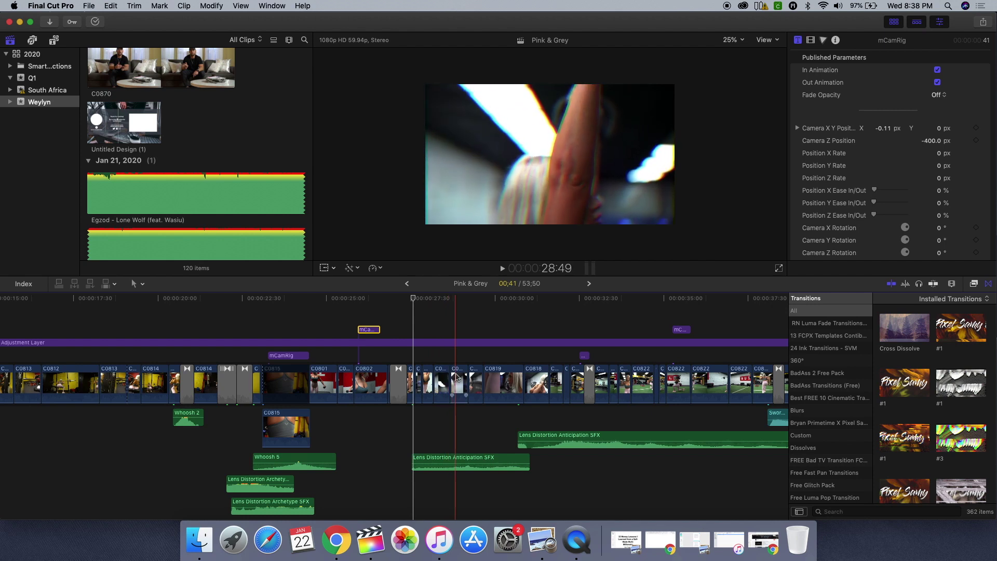
scroll(460, 375, "right", 3)
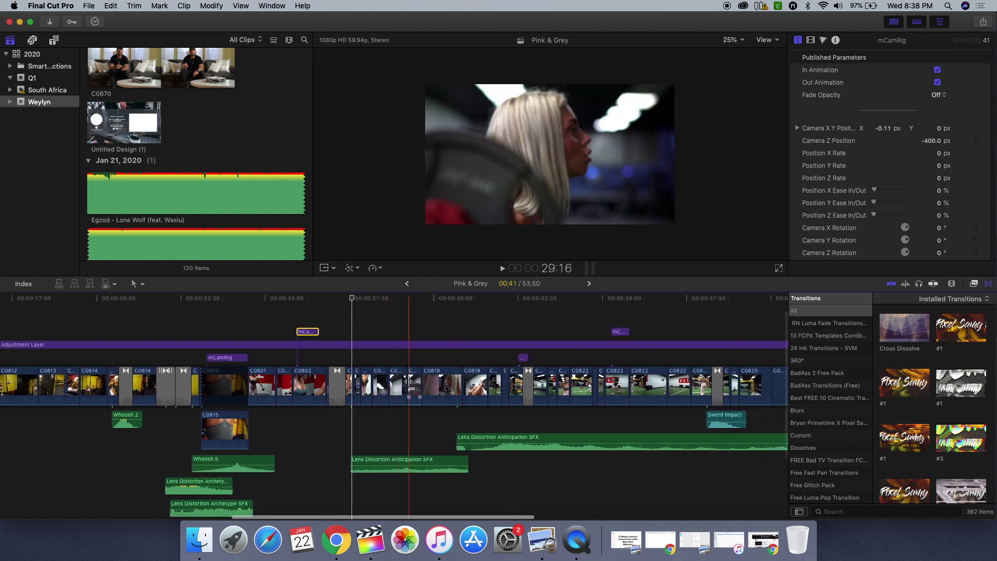
scroll(403, 382, "right", 2)
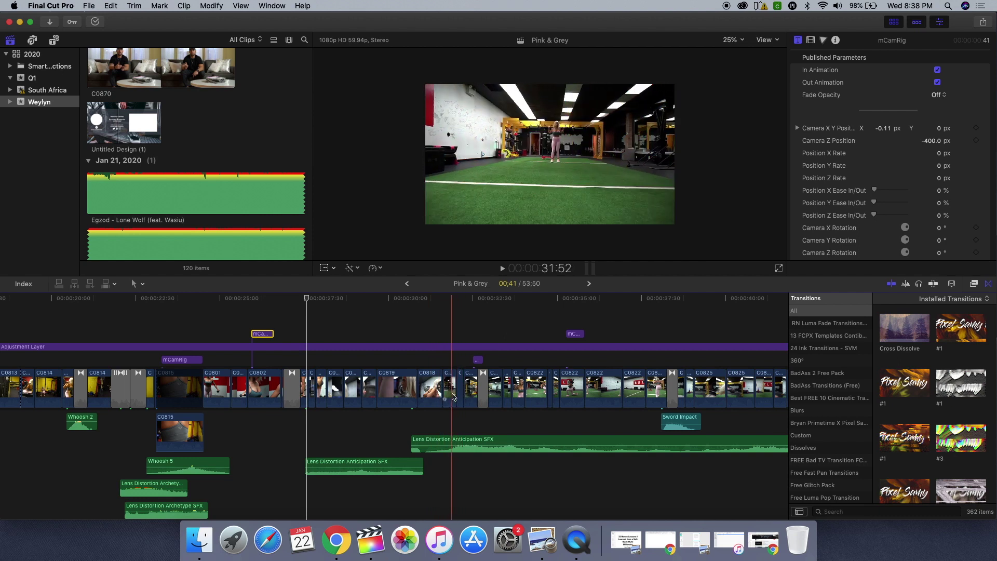
Step: Select the Adjustment Layer and set the viewer zoom to Fit
left_click(443, 346)
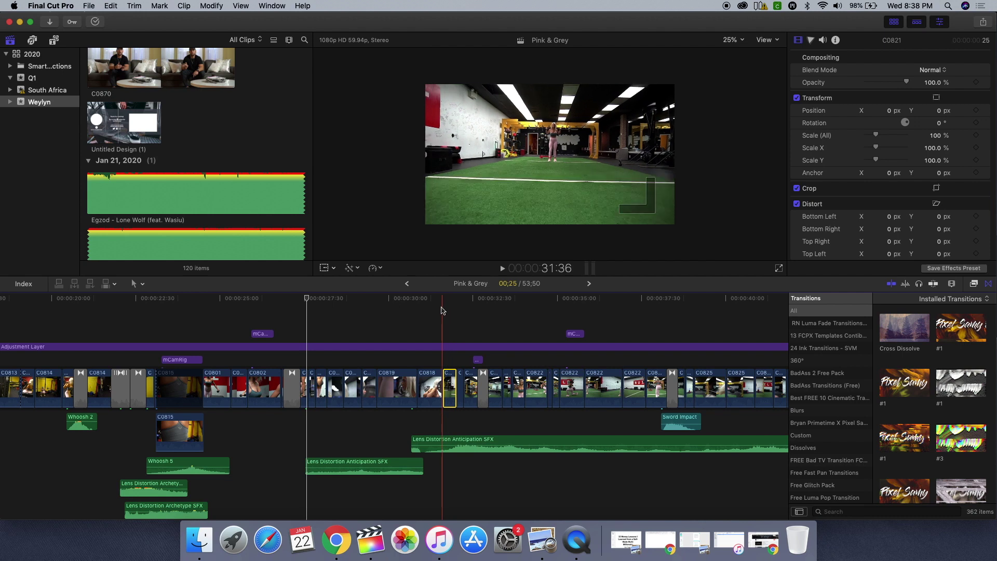
left_click(503, 268)
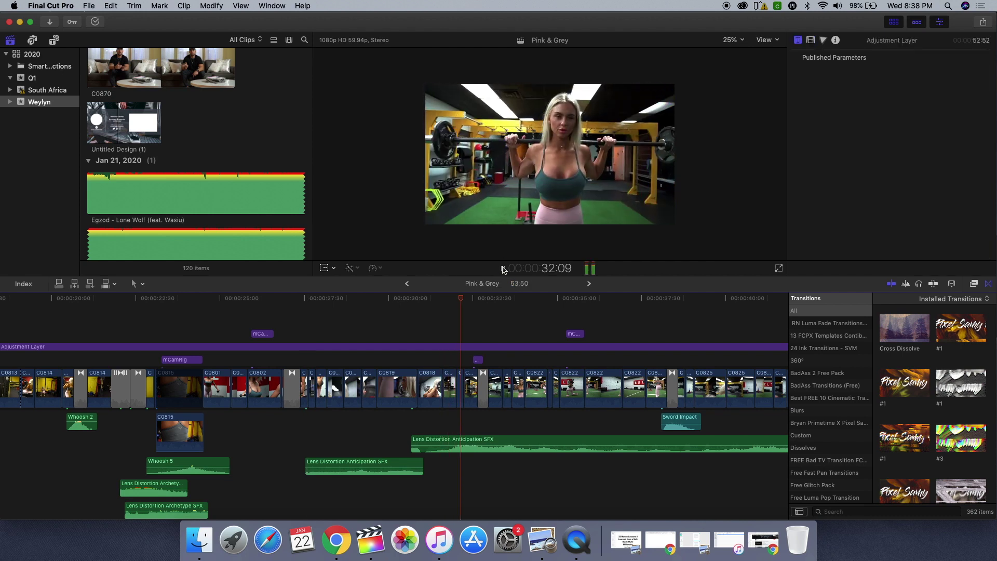
left_click(732, 40)
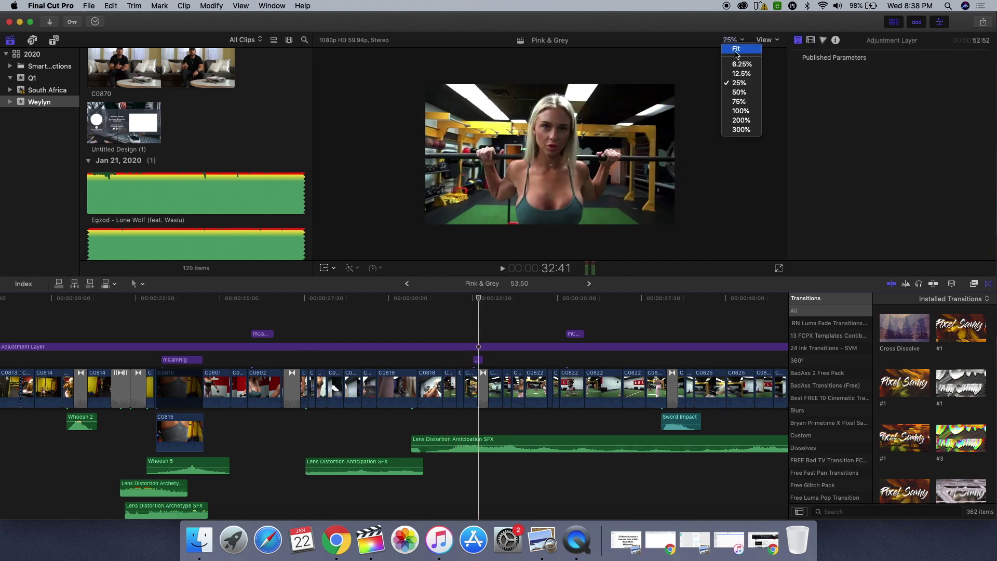
left_click(736, 49)
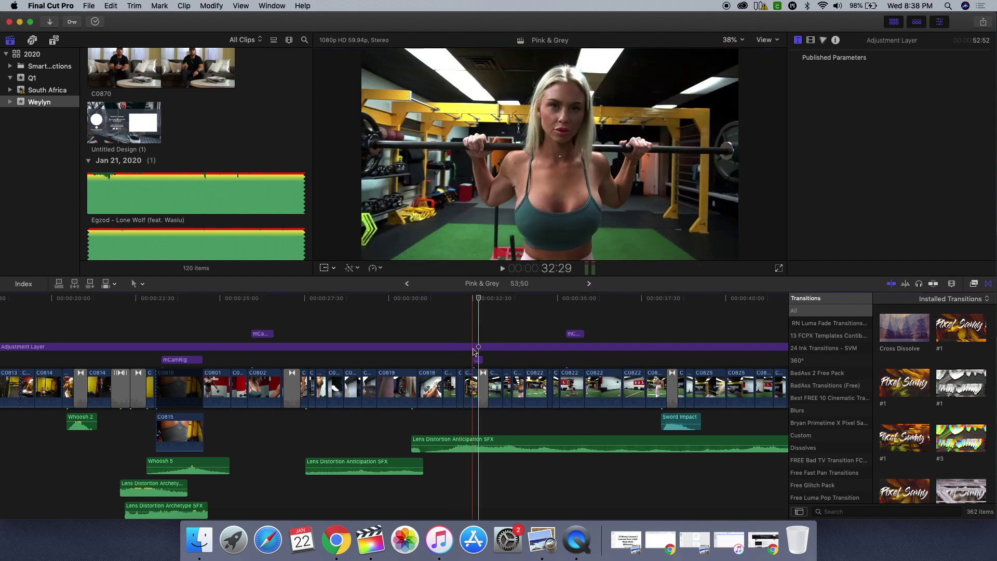
Step: Play back the section from 32:02, then again from 31:43
left_click(457, 305)
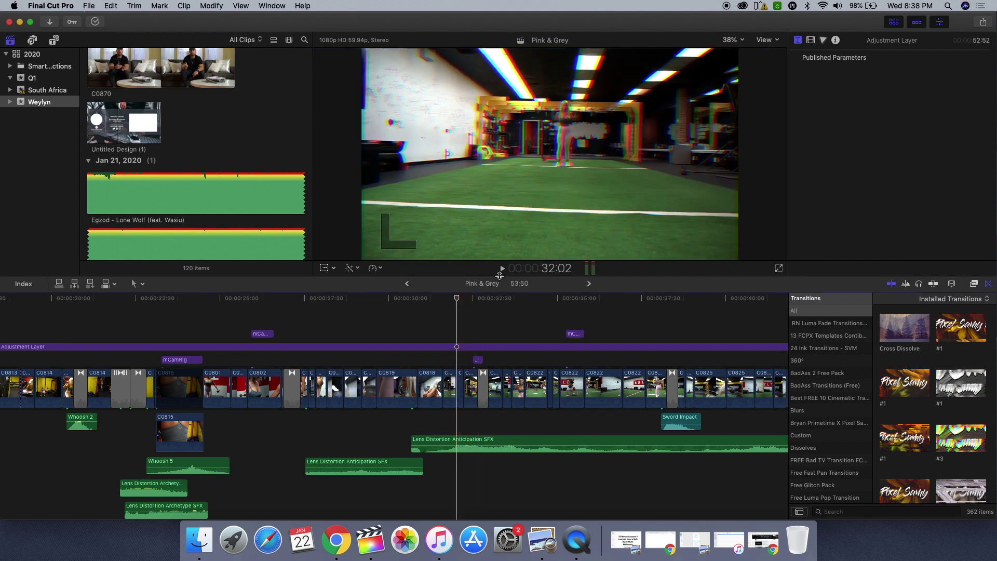
key("space")
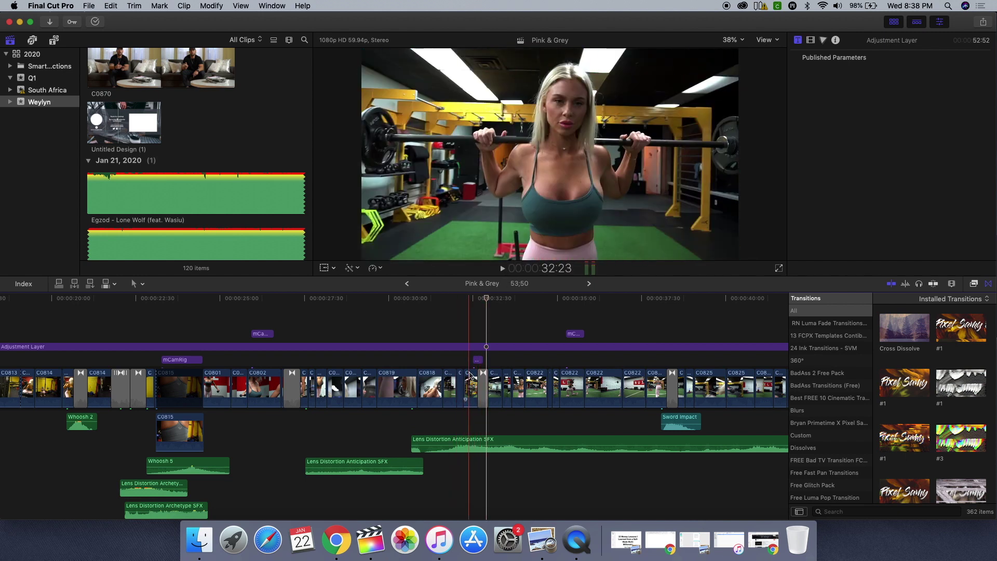
left_click(447, 336)
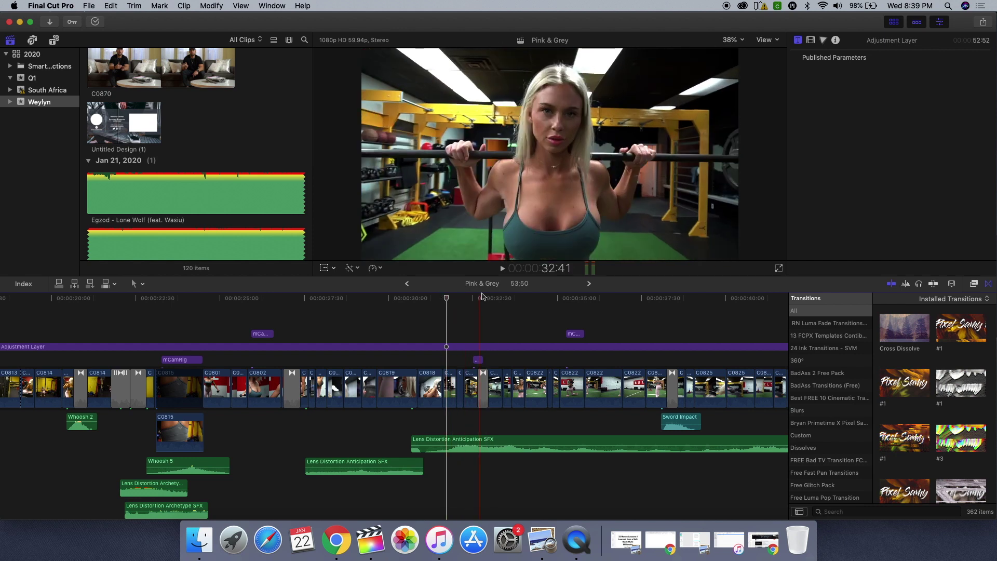
left_click(501, 269)
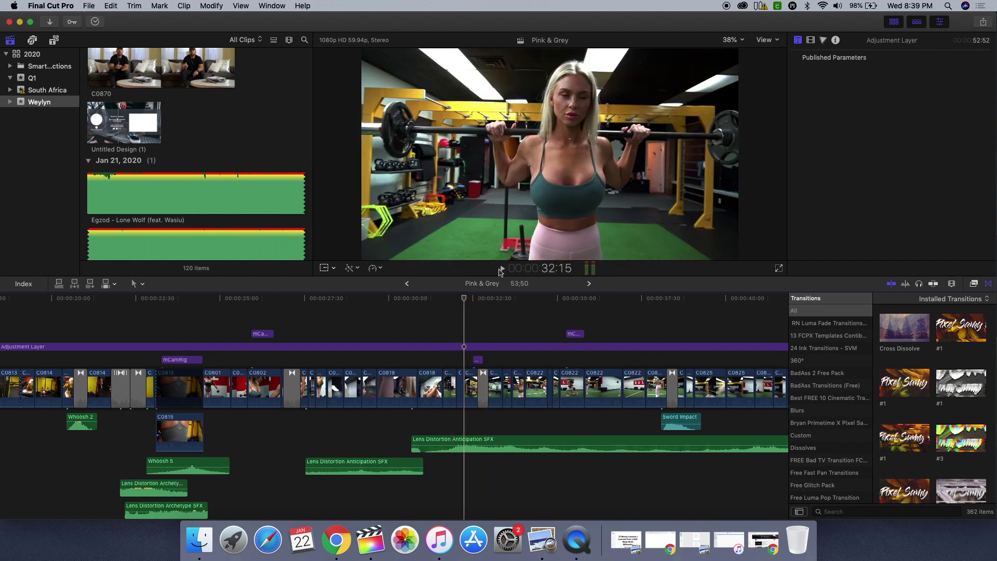
Step: Zoom the timeline in twice and select clip C0821 with its Prism effect at 16.0
key("super+equal")
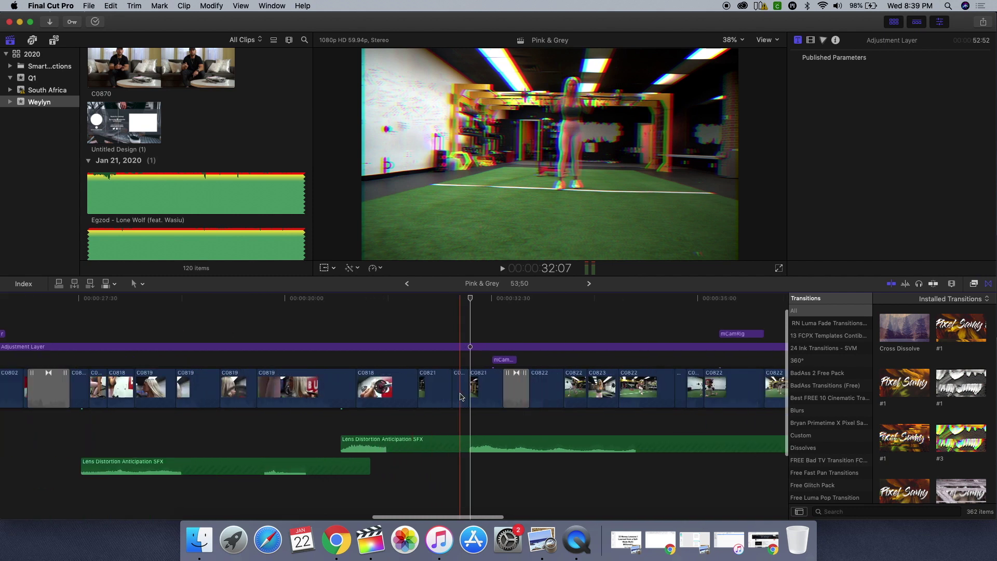
key("super+equal")
left_click(465, 392)
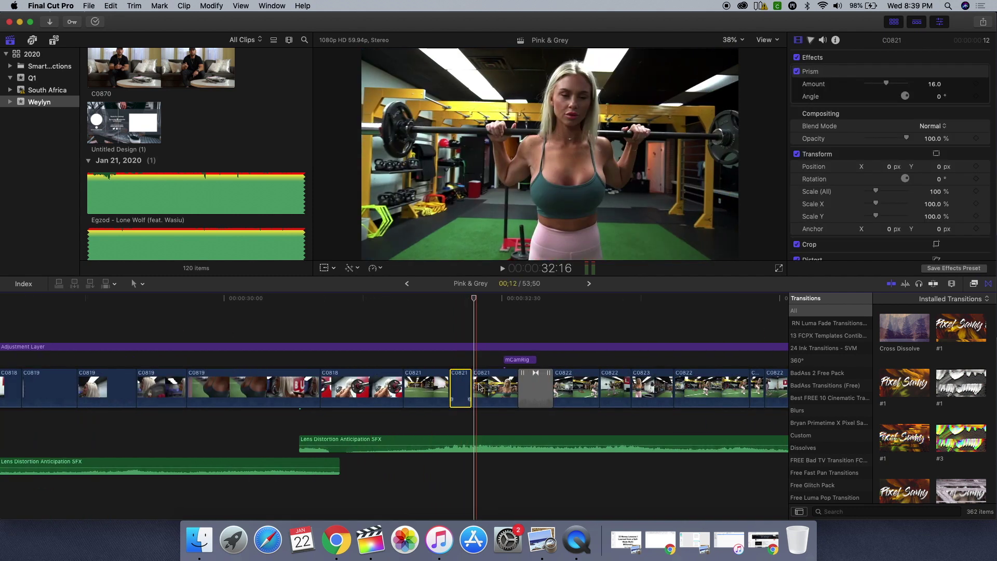
Step: Drag the mCamRig camera's X Y position to reframe the barbell shot, then select the Swish Left transition
left_click(479, 387)
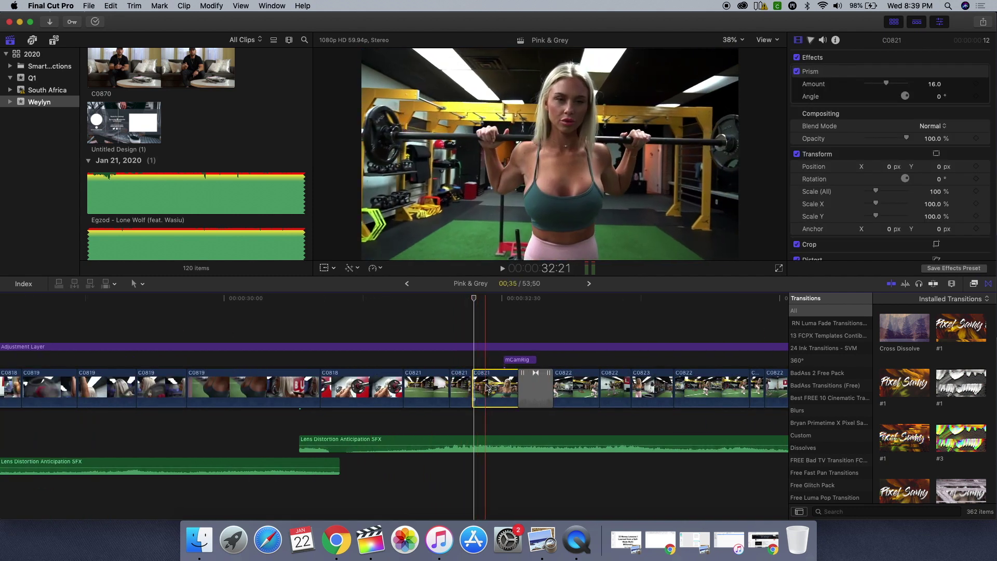
left_click(520, 360)
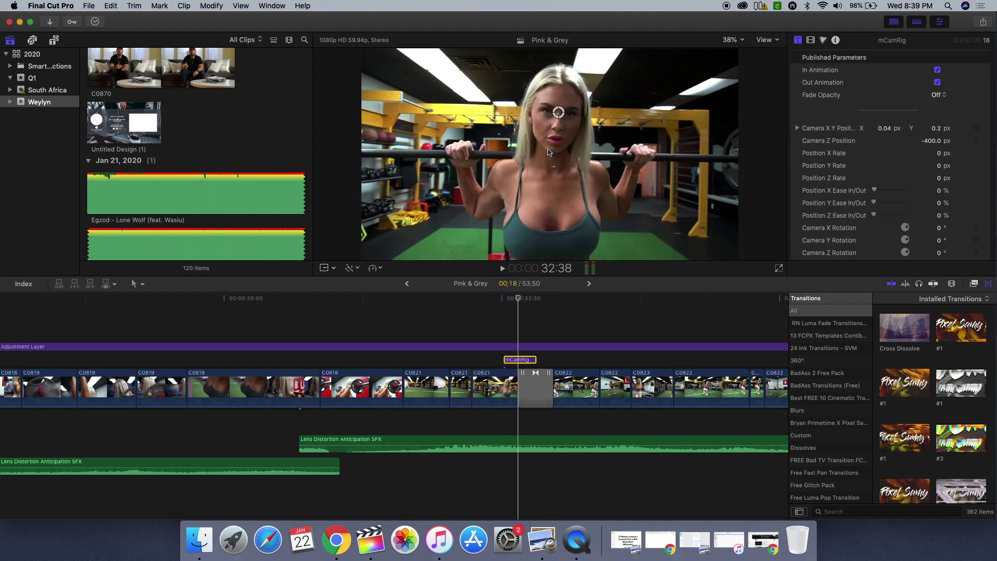
left_click_drag(558, 113, 572, 137)
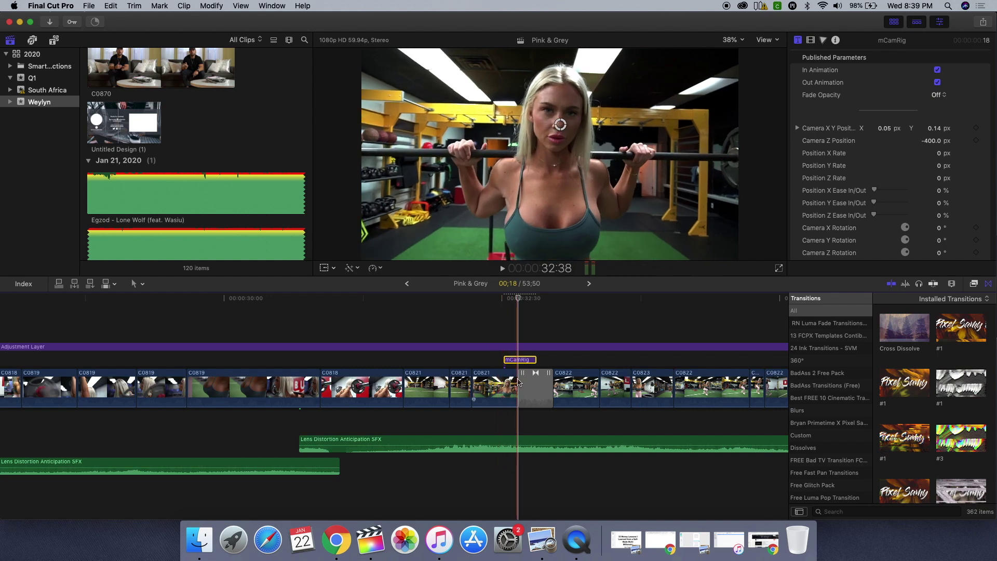
left_click(526, 381)
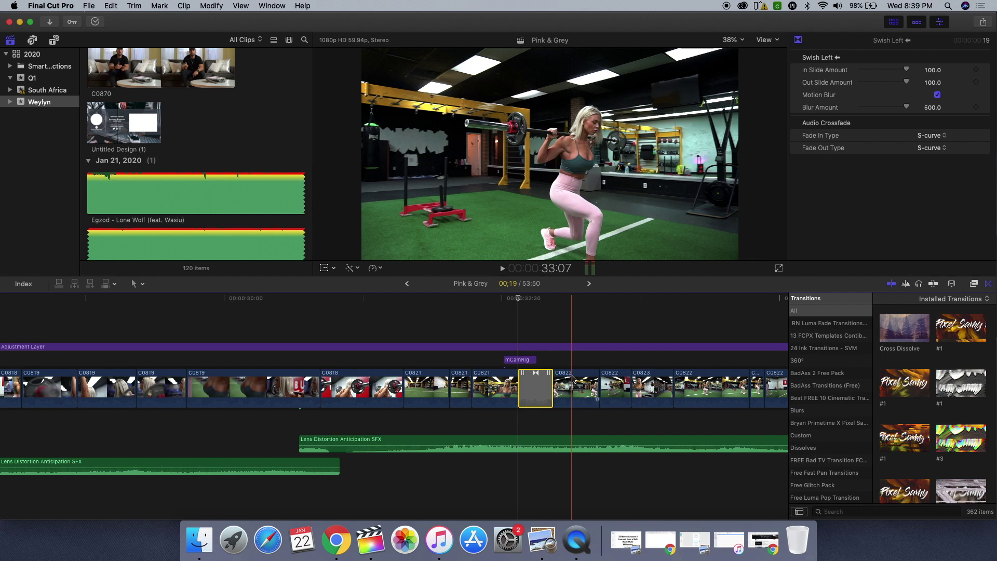
Step: Select clip C0822 to show its default 100% scale and zero position
scroll(540, 374, "right", 10)
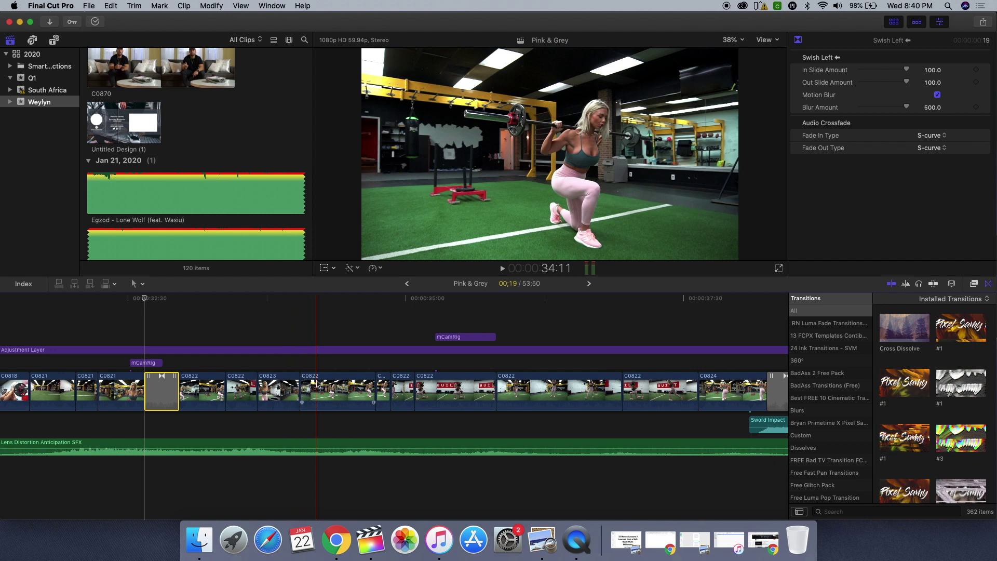
left_click(316, 384)
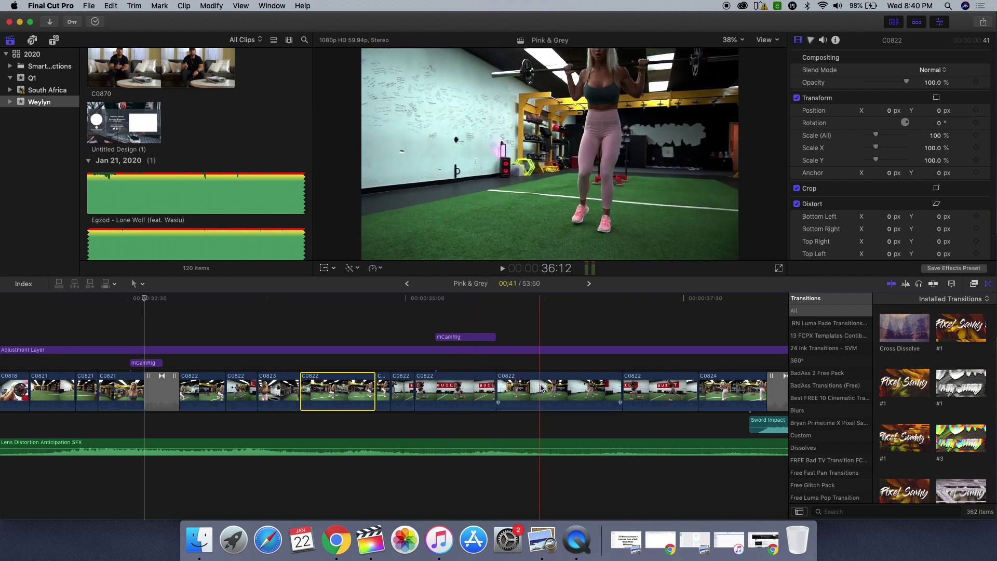
scroll(540, 387, "right", 5)
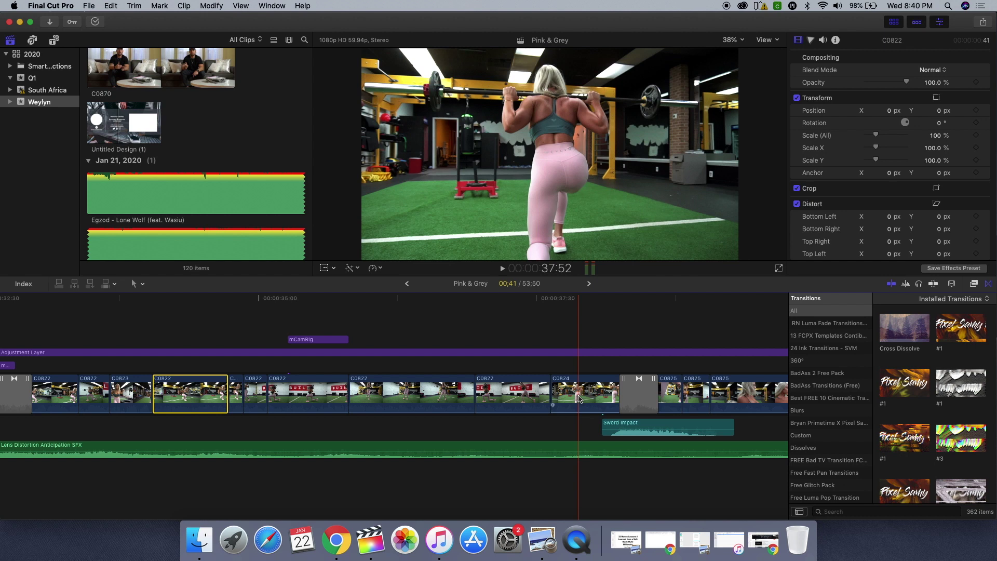
Step: Zoom the timeline out and select the Spiral Twitch transition after C0824 (Channel Blur 25, Prism 10)
key("super+minus")
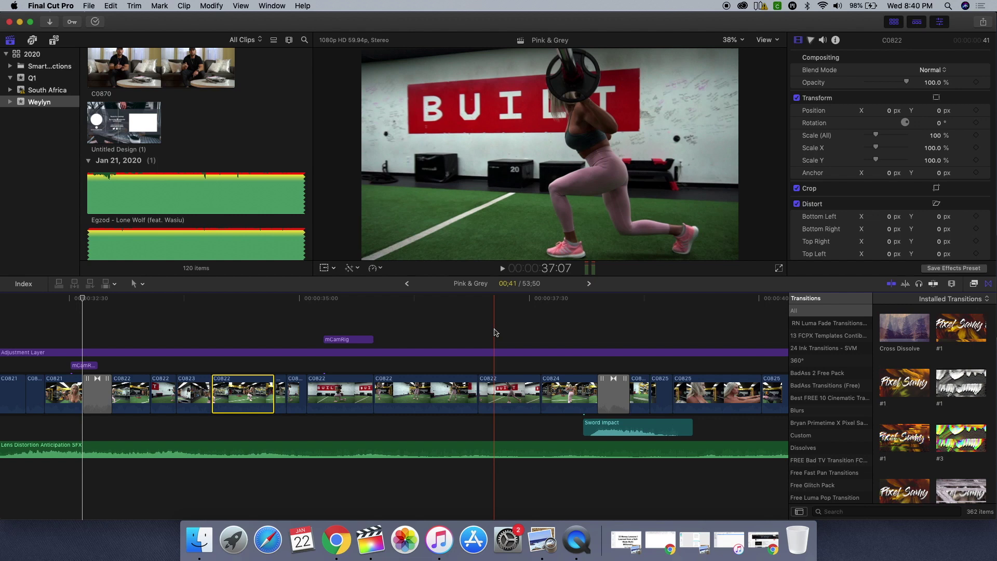
scroll(495, 333, "right", 5)
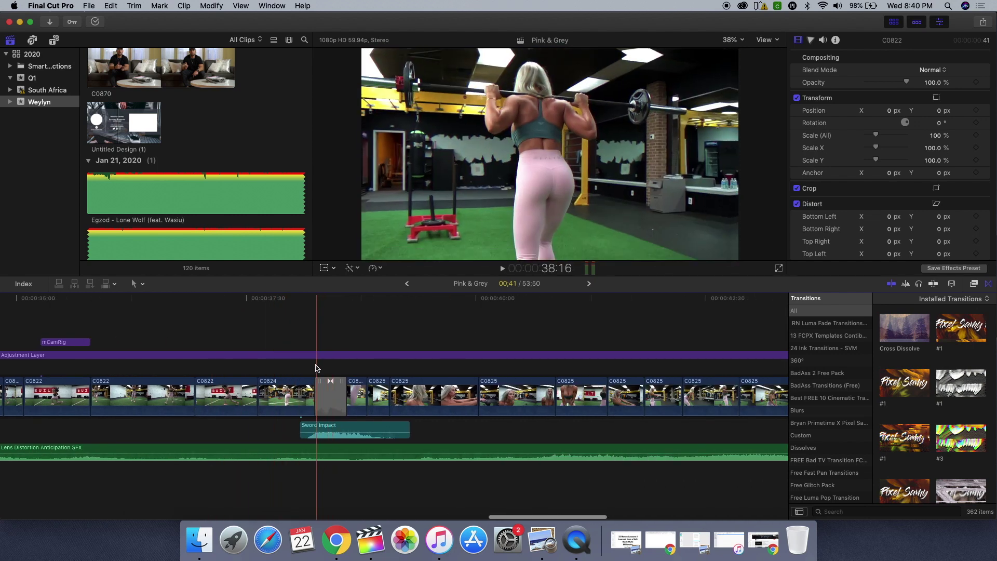
left_click(331, 392)
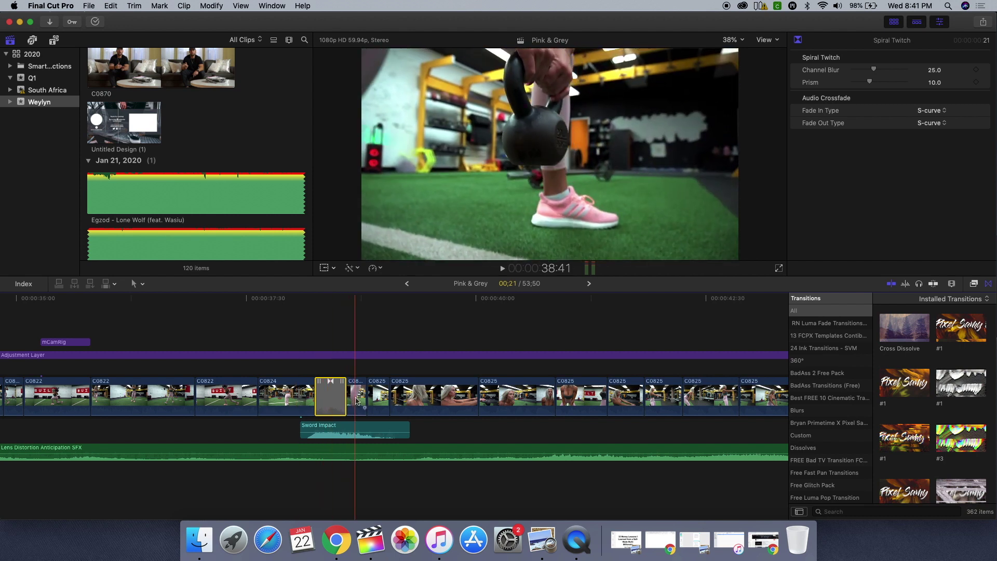
left_click(356, 397)
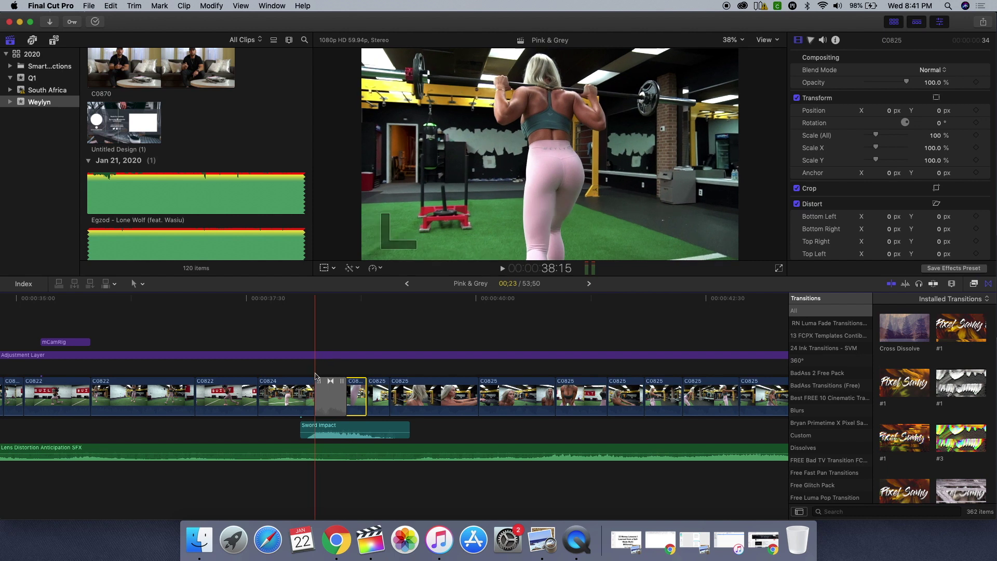
left_click(331, 396)
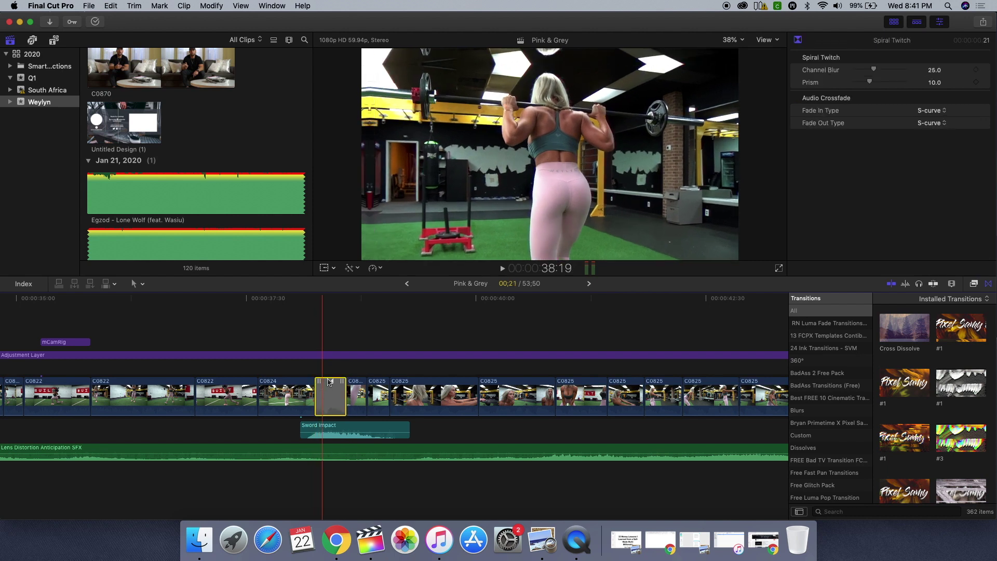
key("space")
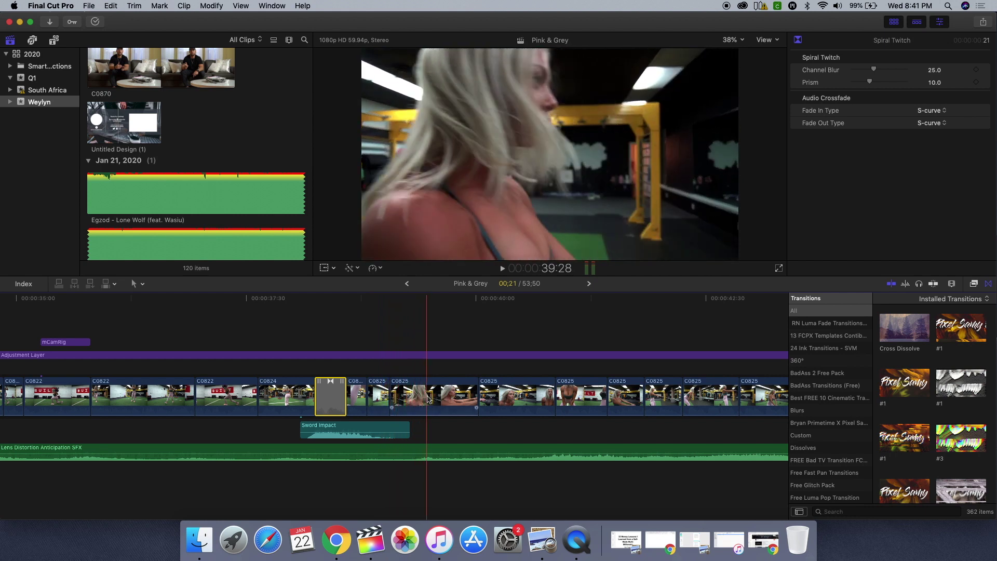
scroll(449, 400, "right", 5)
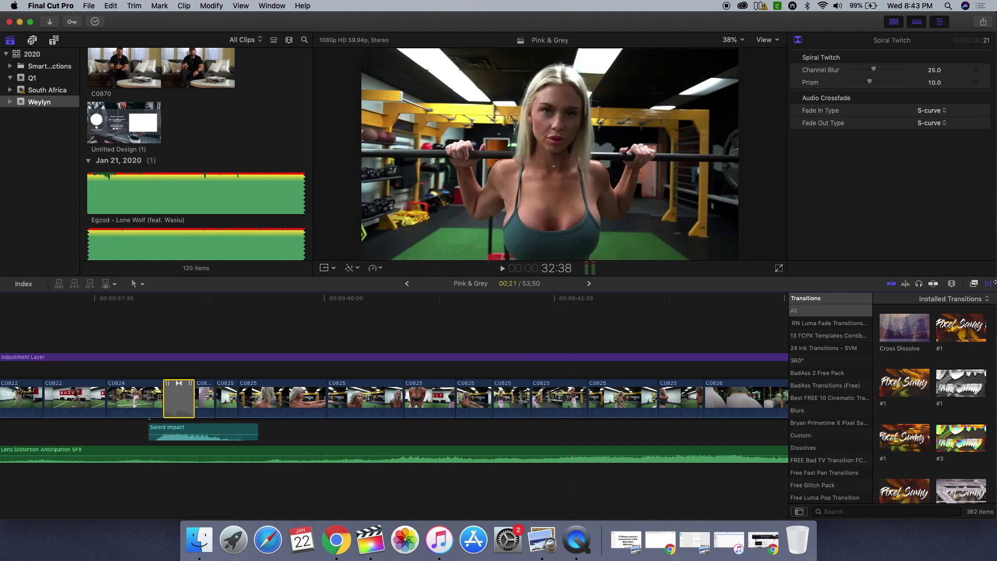
left_click(975, 284)
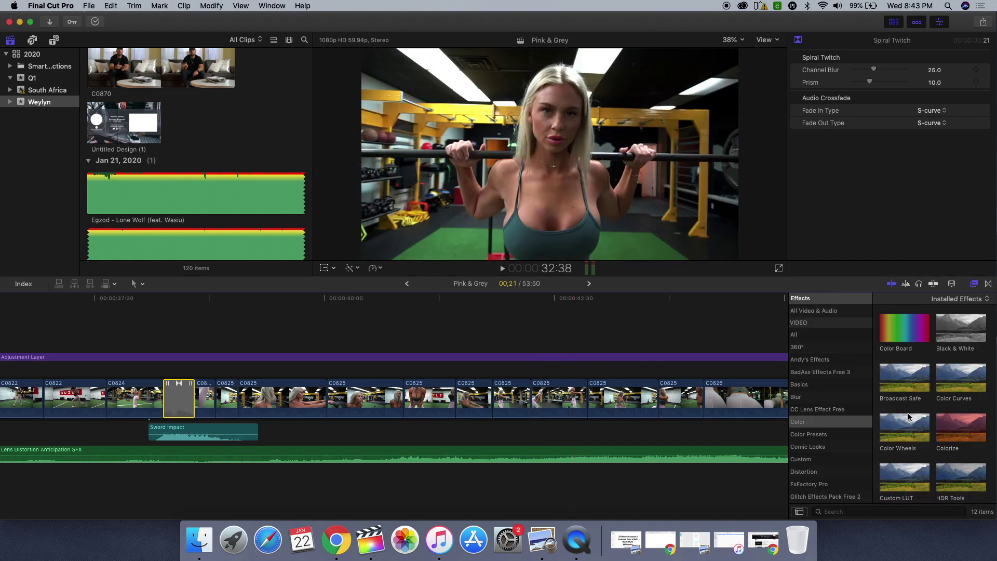
left_click(804, 312)
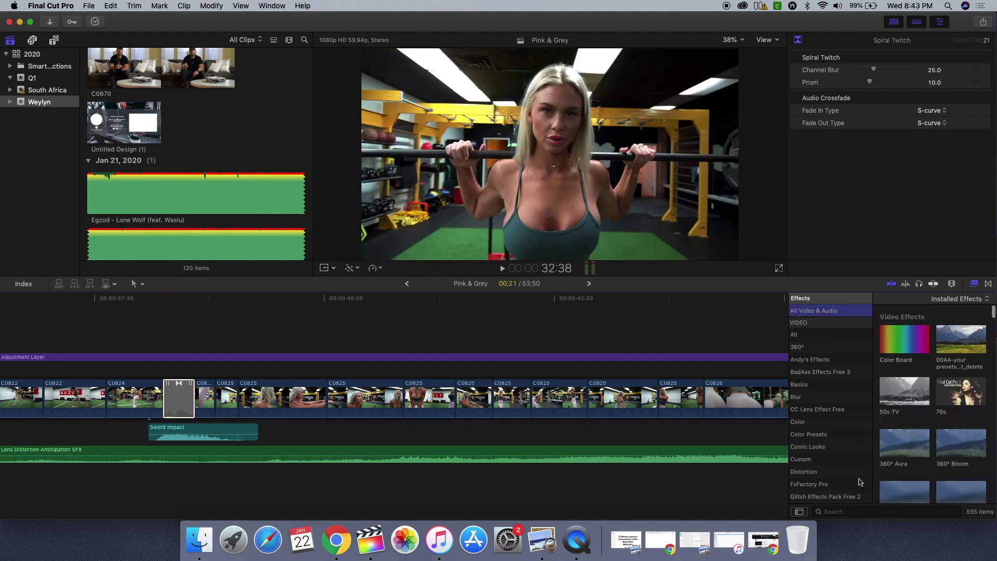
left_click(841, 511)
type("flip")
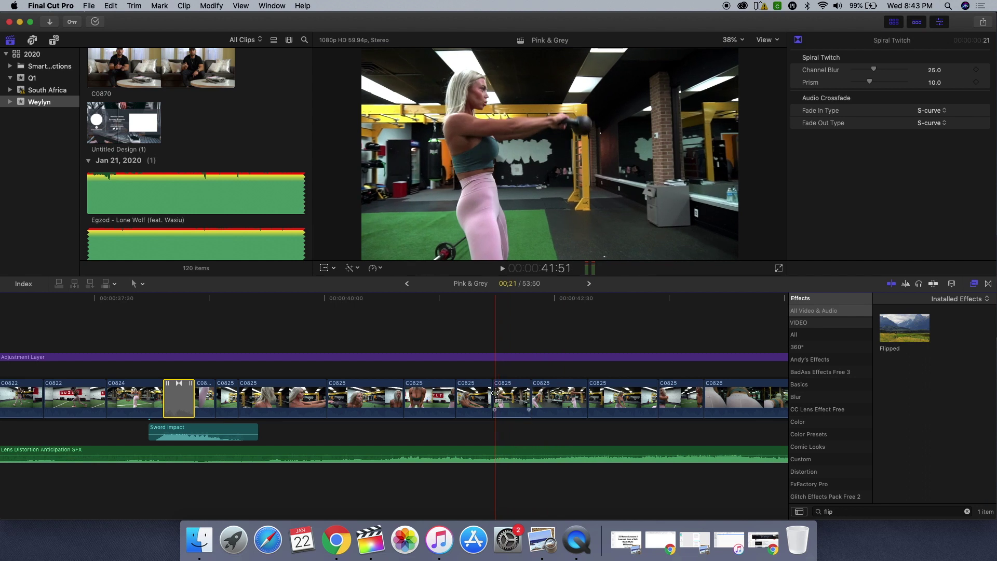
left_click(507, 398)
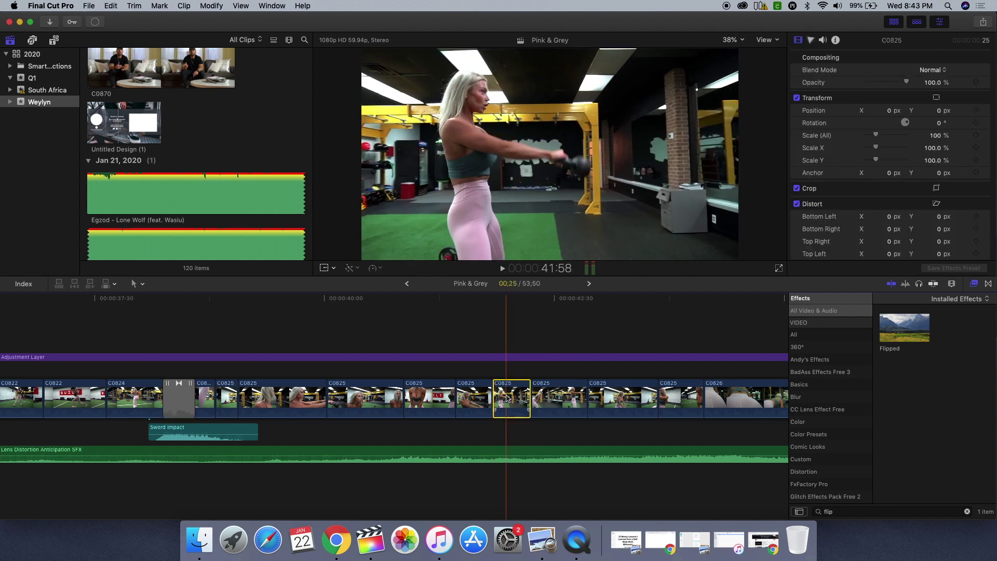
left_click(558, 397)
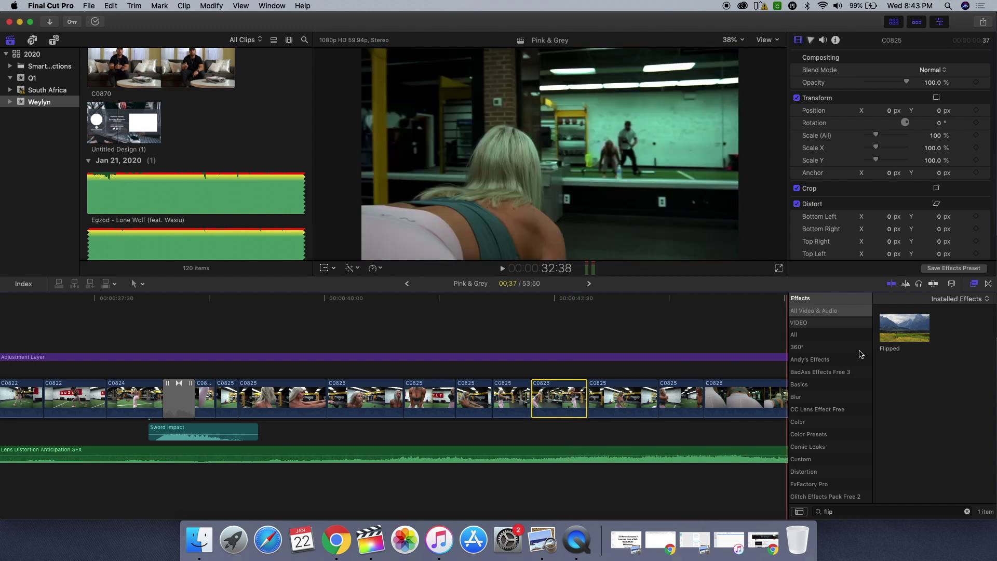
left_click(572, 357)
left_click_drag(904, 328, 556, 396)
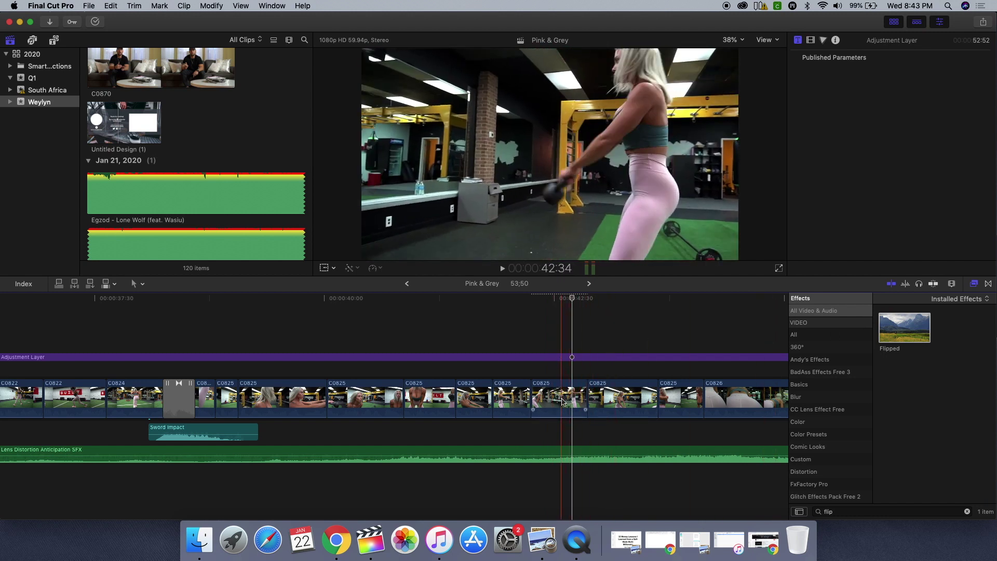
left_click(562, 401)
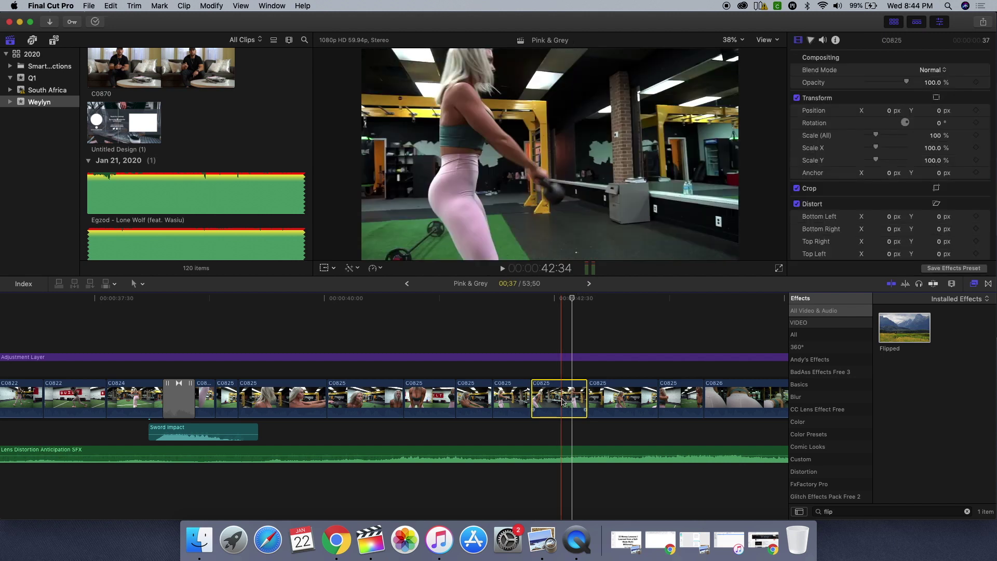
scroll(563, 402, "right", 5)
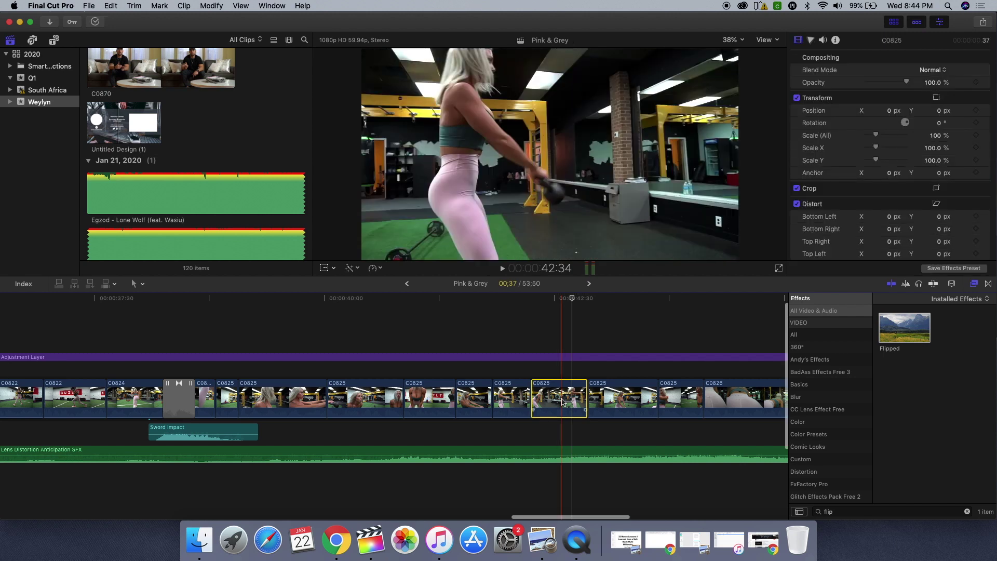
Step: Scroll the timeline right to reveal the WEYLYN logo clip and the closing SFX clips
scroll(477, 408, "right", 8)
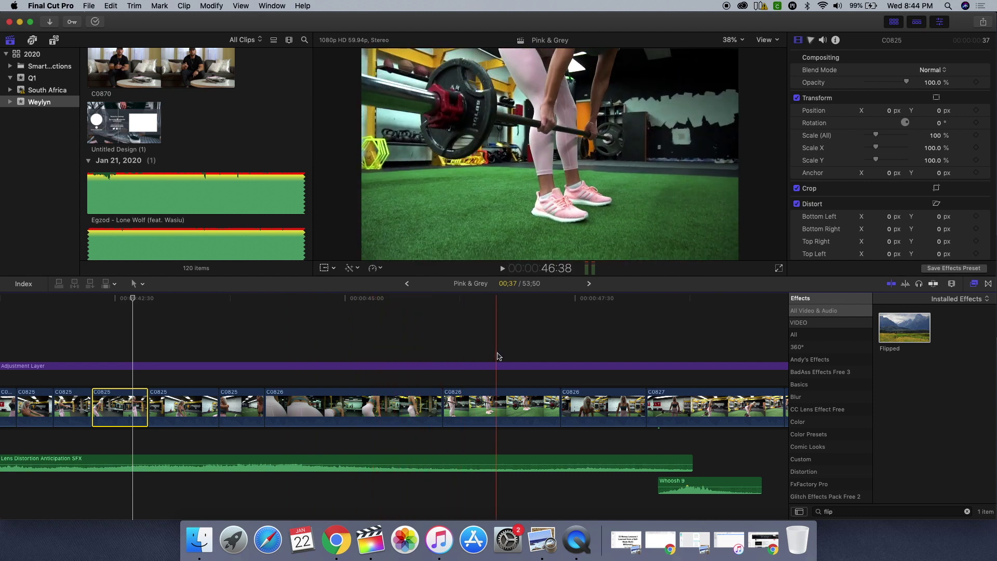
scroll(530, 364, "right", 10)
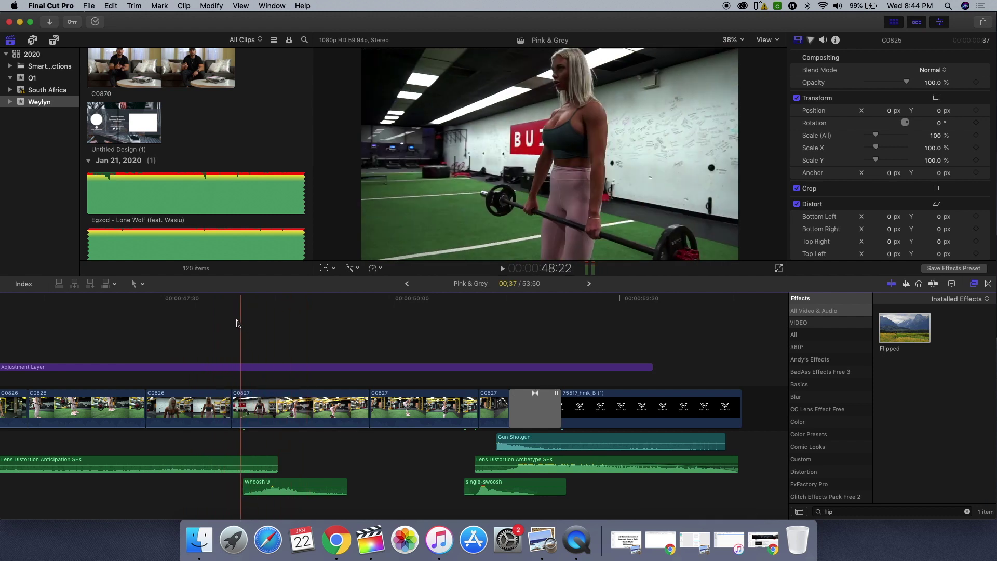
Step: Scrub the playhead through the C0827 deadlift clips to about 51:04 and select the last C0827 clip
left_click(234, 299)
left_click_drag(233, 299, 240, 300)
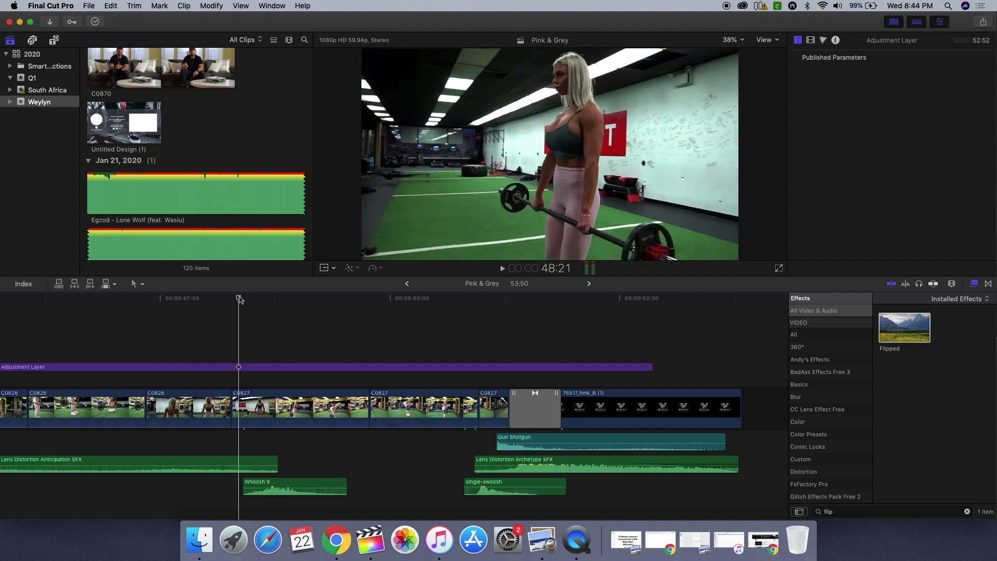
left_click_drag(240, 299, 313, 302)
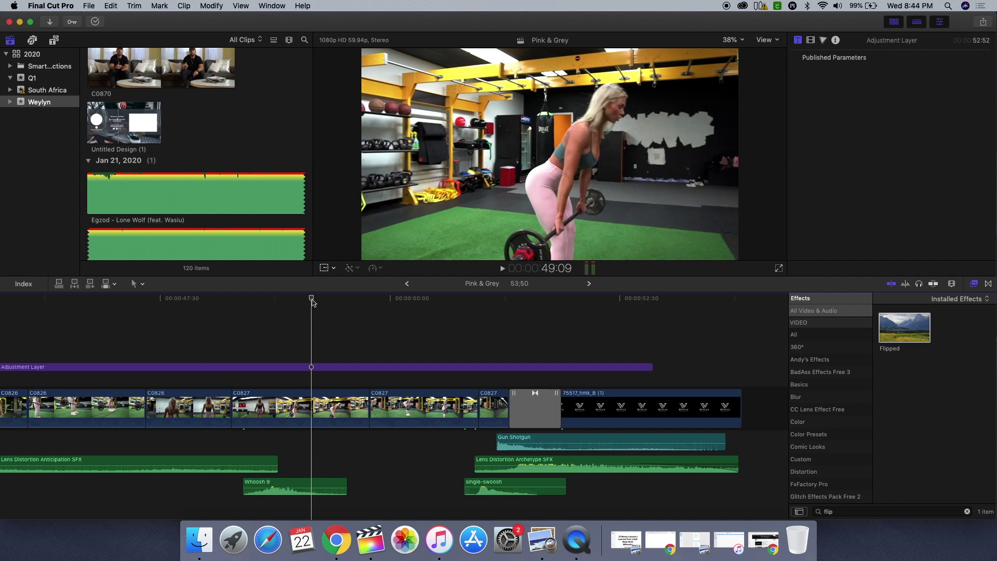
left_click_drag(312, 303, 483, 339)
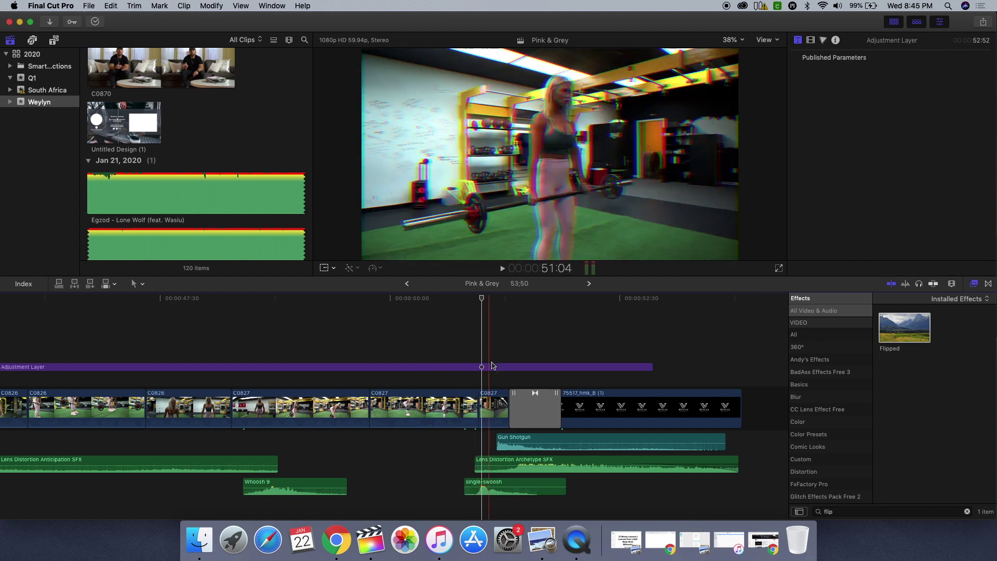
left_click(496, 409)
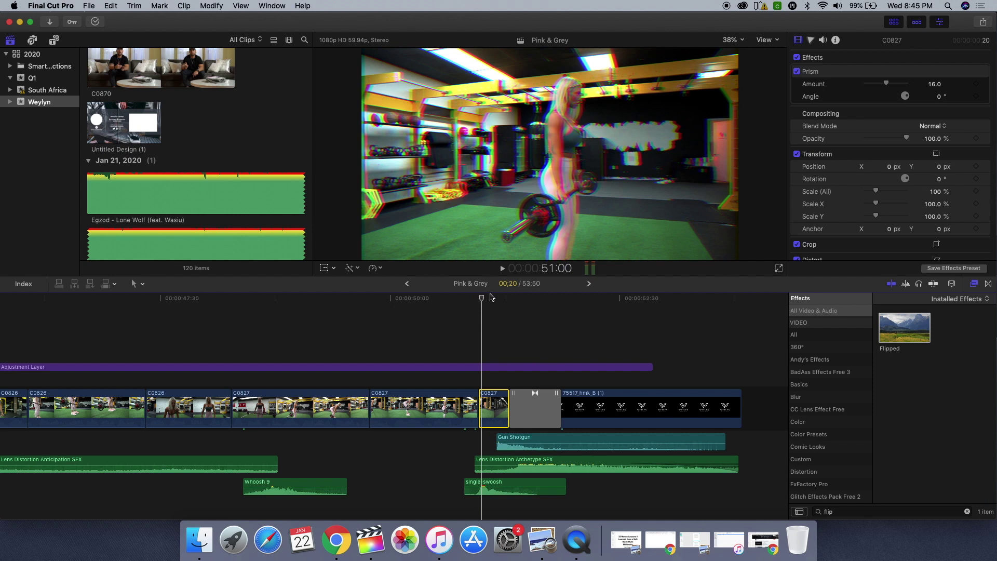
Step: Scrub and play back the last C0827 clip's Prism 16.0 chromatic split
left_click_drag(491, 296, 534, 307)
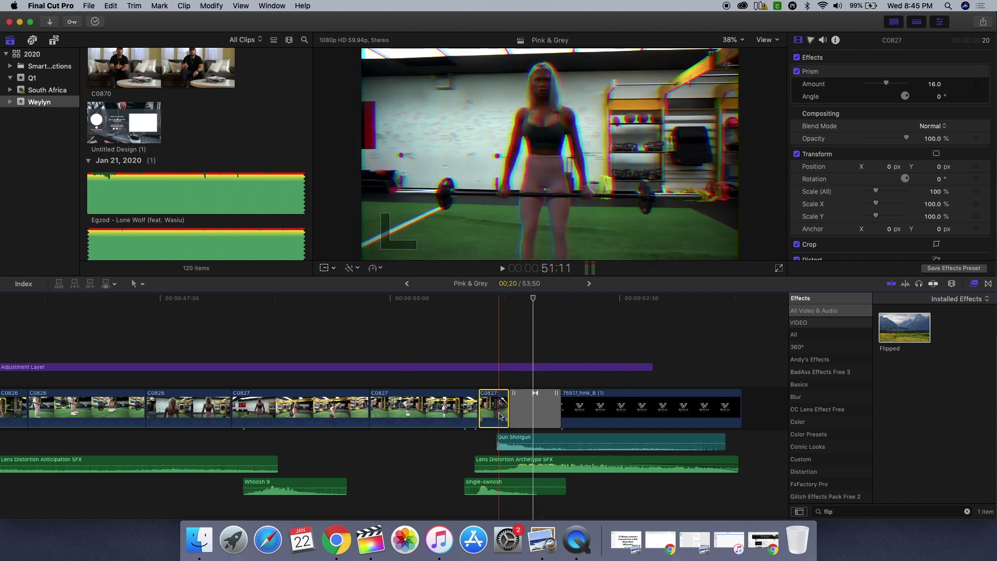
left_click(478, 325)
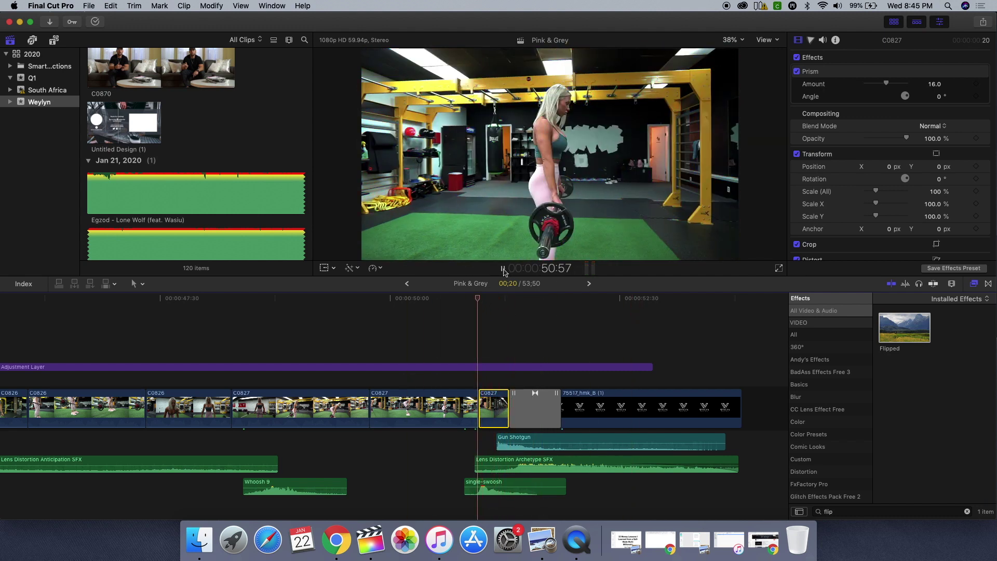
left_click(503, 269)
left_click(502, 269)
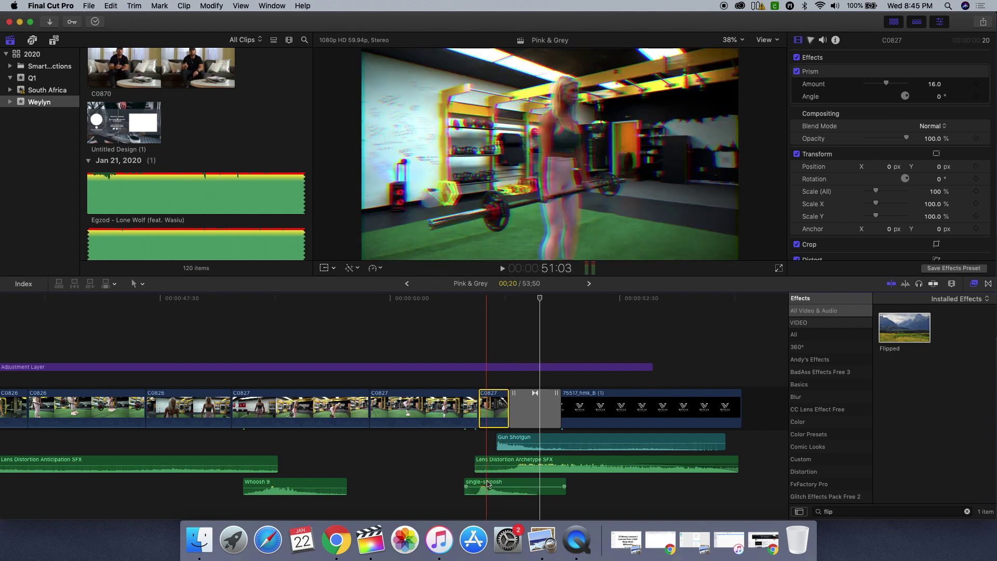
scroll(488, 484, "down", 5)
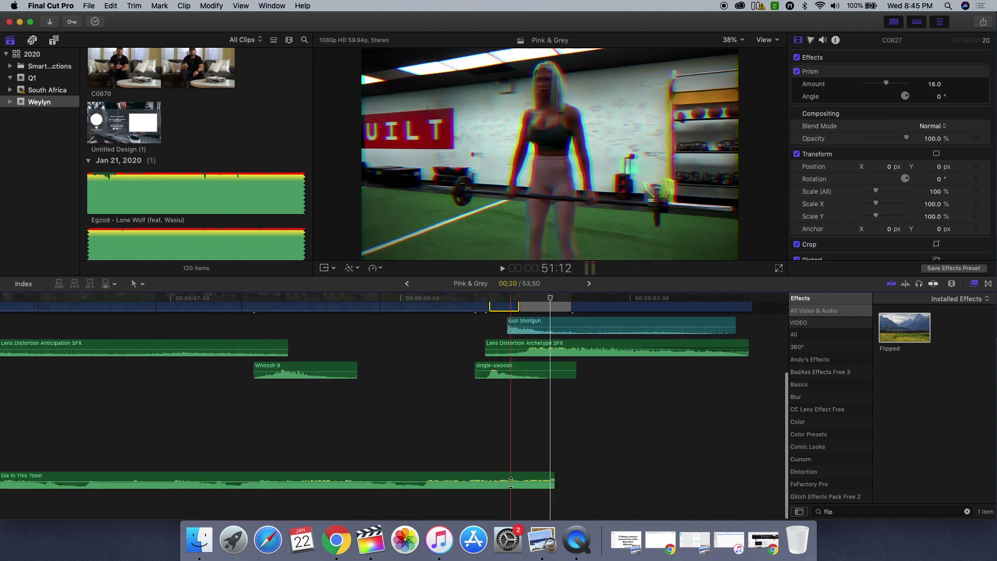
Step: Select the Die In This Town music clip and play the ending from just before the prism shot
left_click(510, 480)
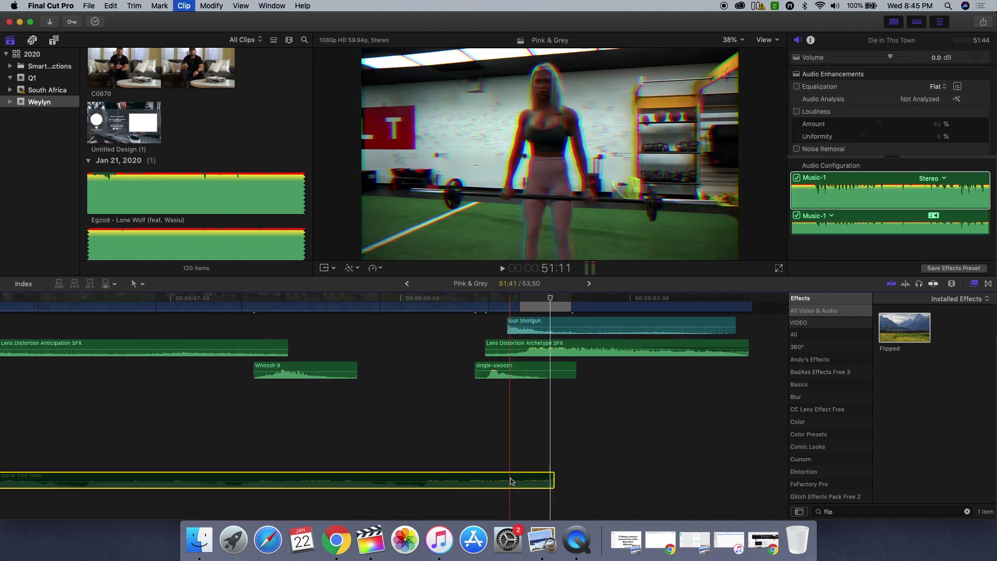
scroll(524, 421, "up", 3)
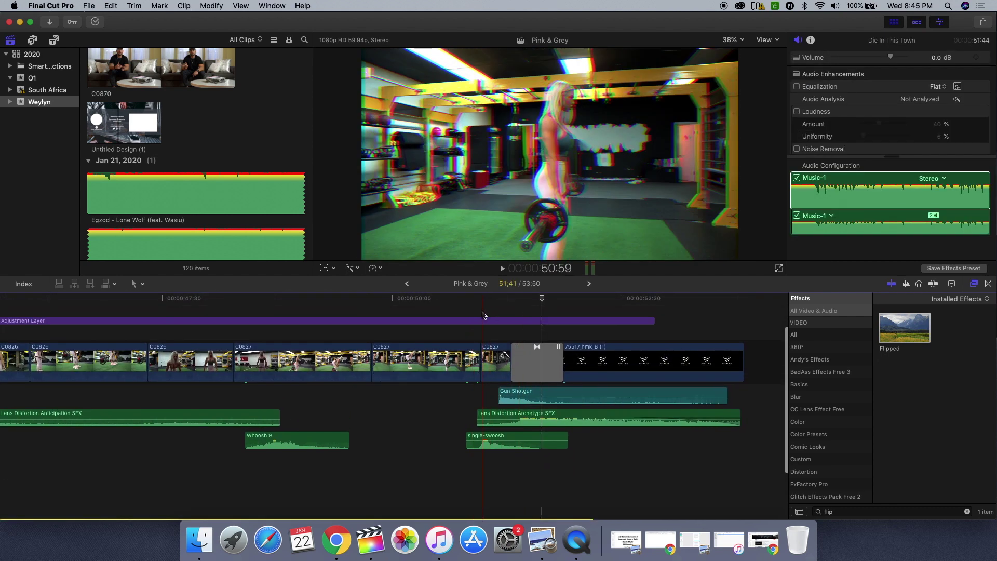
left_click(464, 306)
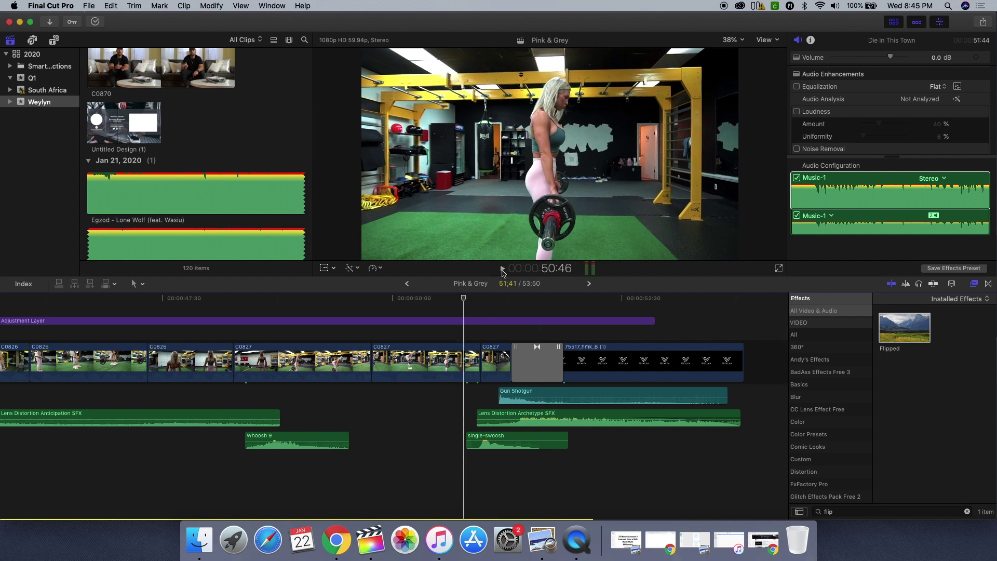
left_click(502, 269)
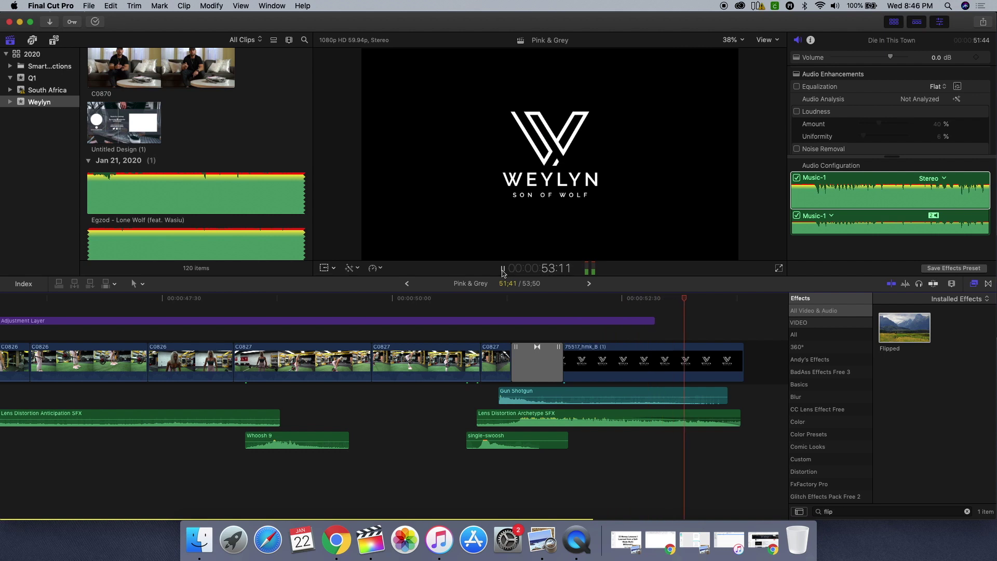
left_click(502, 268)
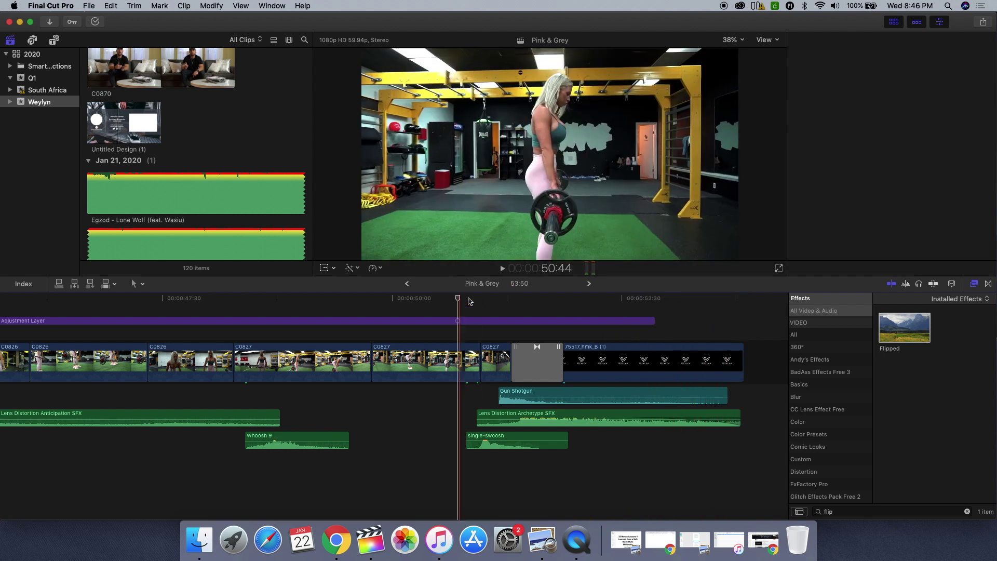
Step: Replay the ending into the WEYLYN logo and select the Lens Distortion Archetype SFX clip at 0.0 dB
left_click(502, 269)
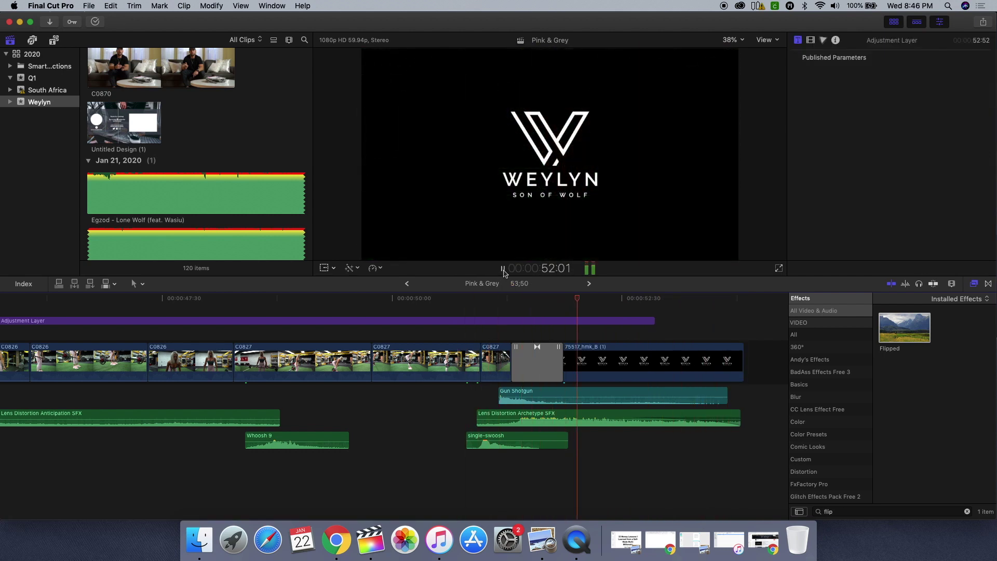
left_click(502, 269)
left_click(453, 321)
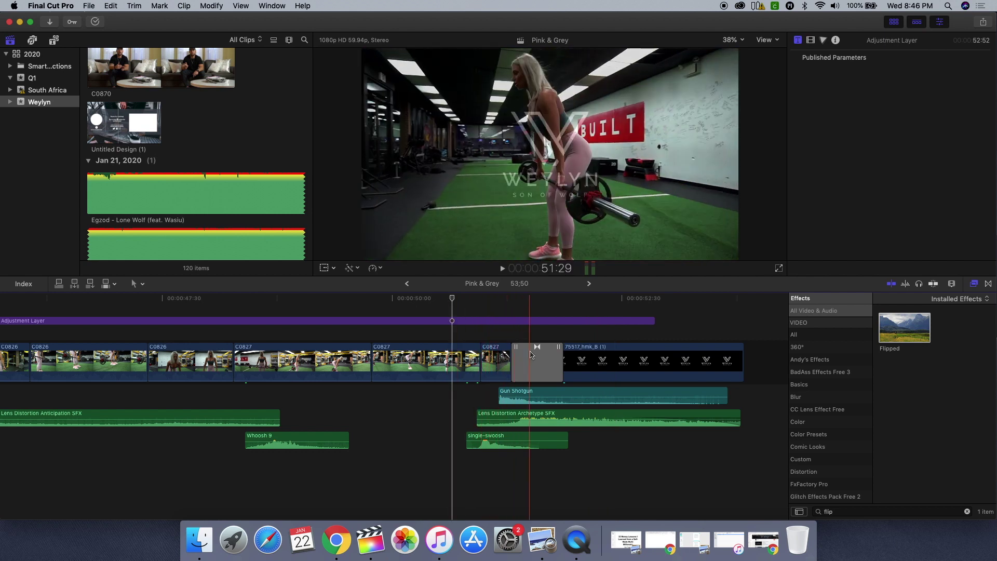
left_click(535, 418)
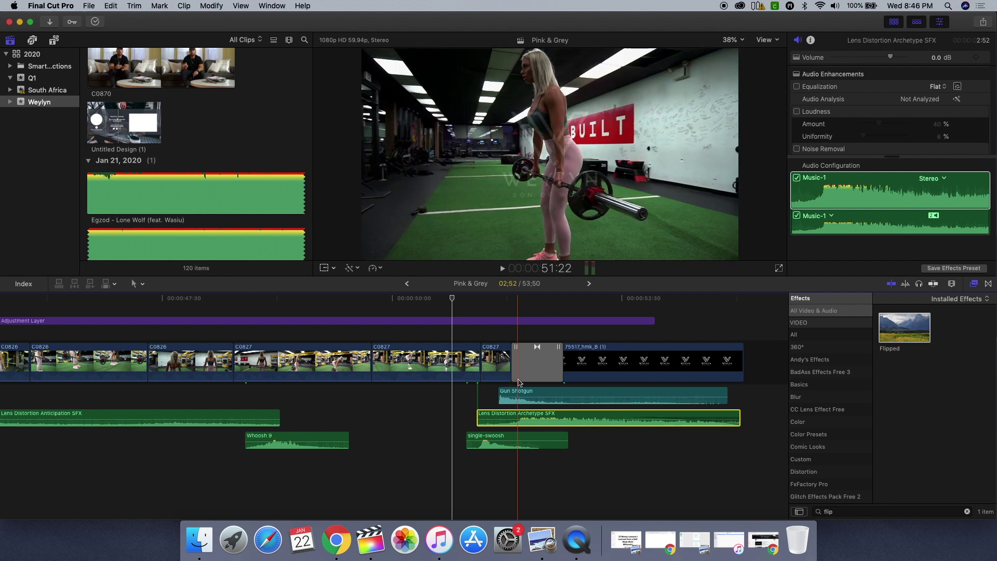
left_click(478, 298)
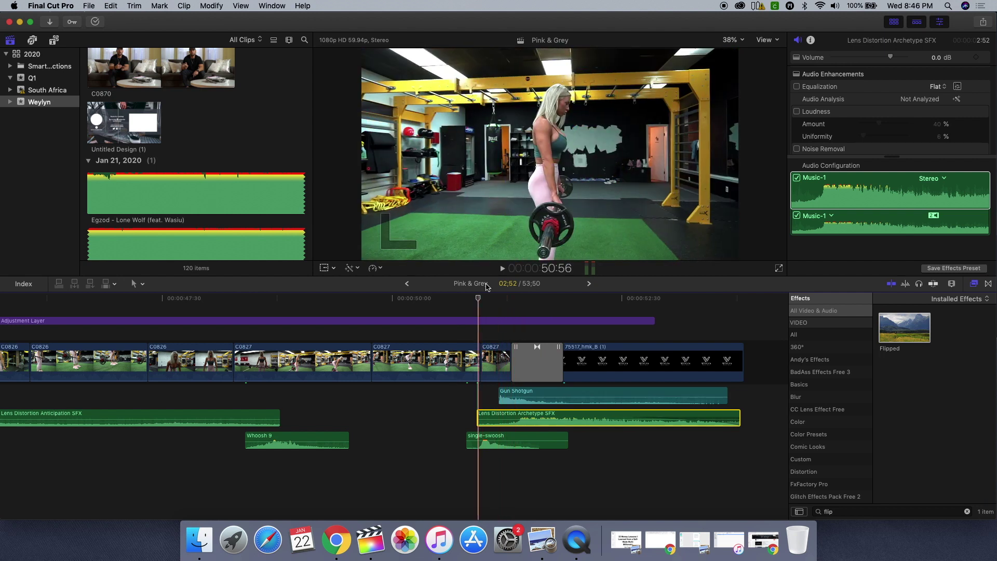
left_click(500, 269)
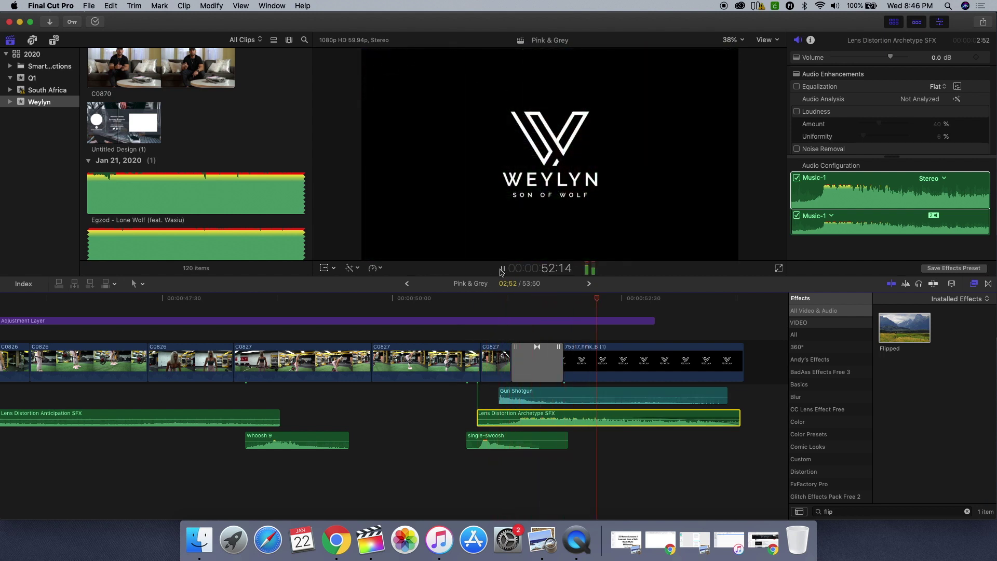
left_click(501, 269)
key("super+minus")
key("super+minus")
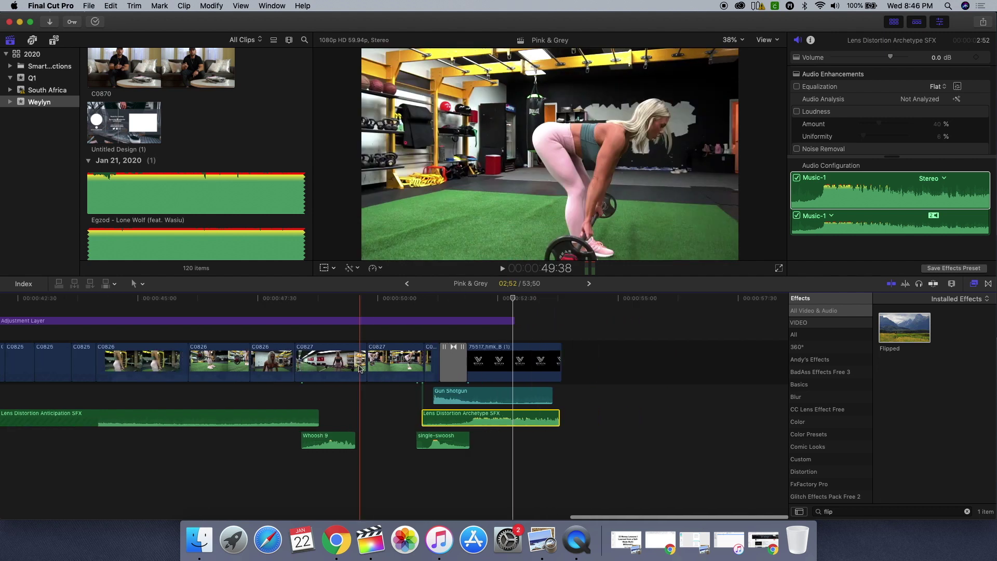
scroll(361, 368, "left", 10)
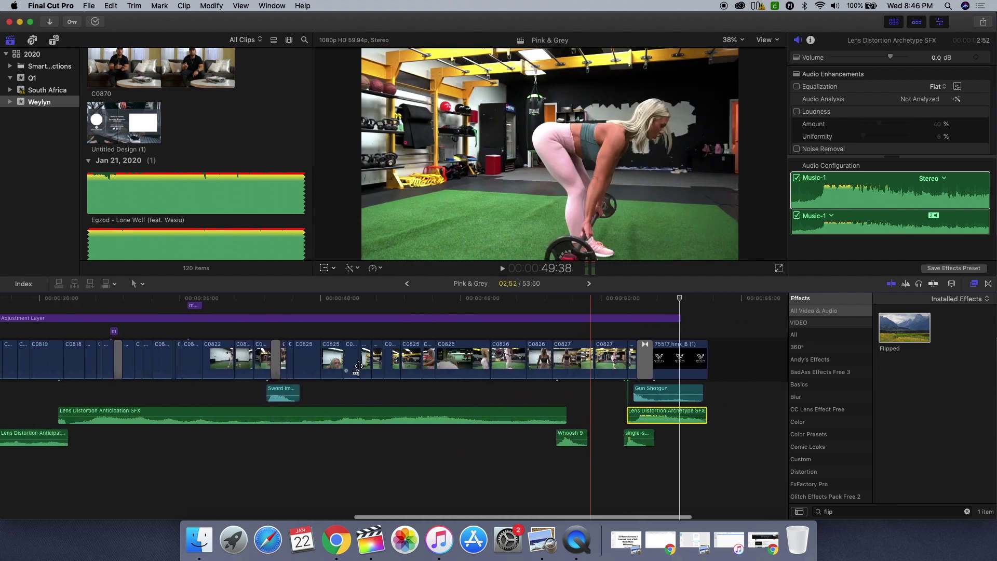
scroll(426, 429, "left", 3)
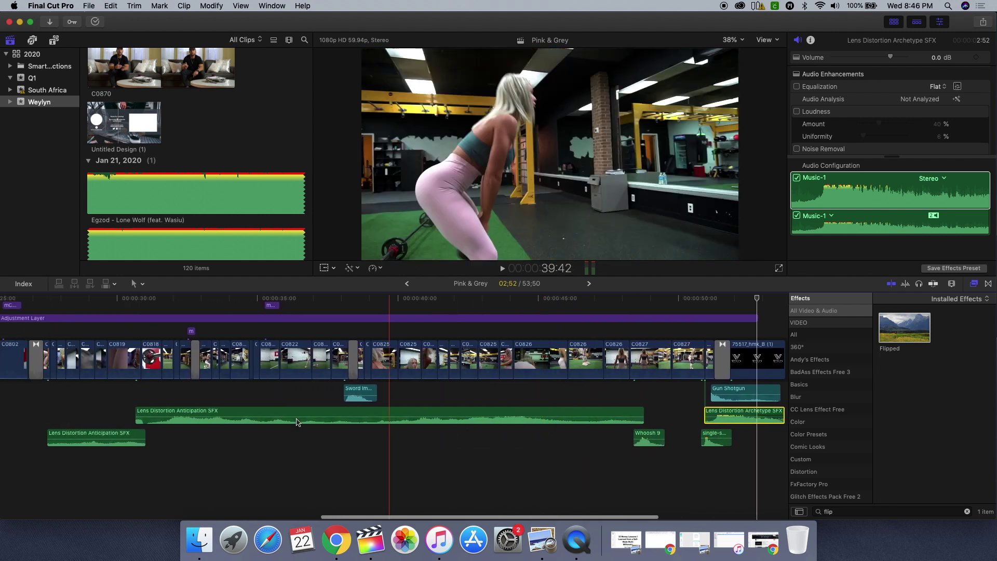
scroll(488, 421, "left", 15)
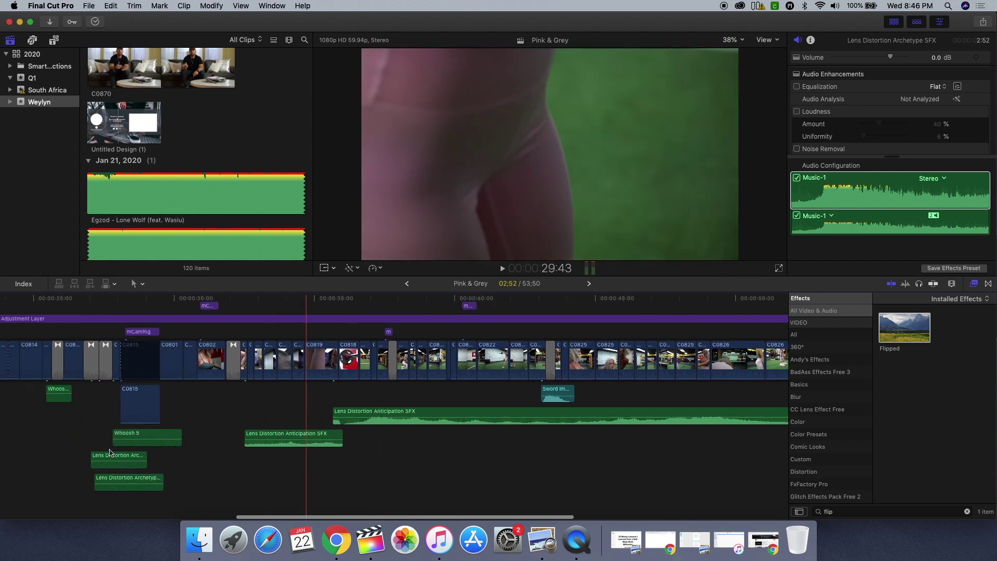
scroll(331, 460, "left", 1)
scroll(331, 461, "down", 3)
scroll(311, 441, "left", 20)
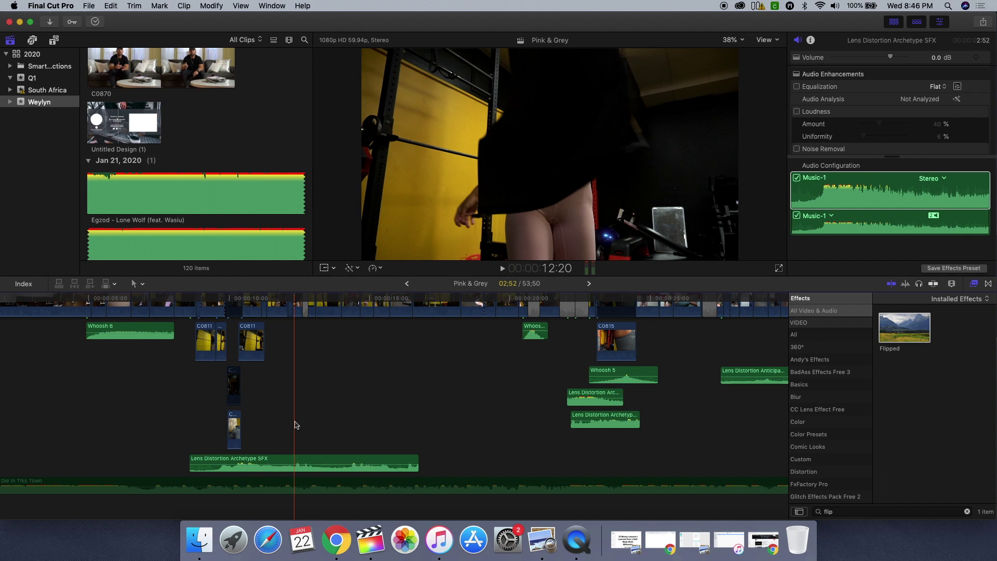
Step: Jump to the barbell squat shot and select the full-length Adjustment Layer with its empty Published Parameters
left_click(322, 398)
scroll(322, 399, "left", 3)
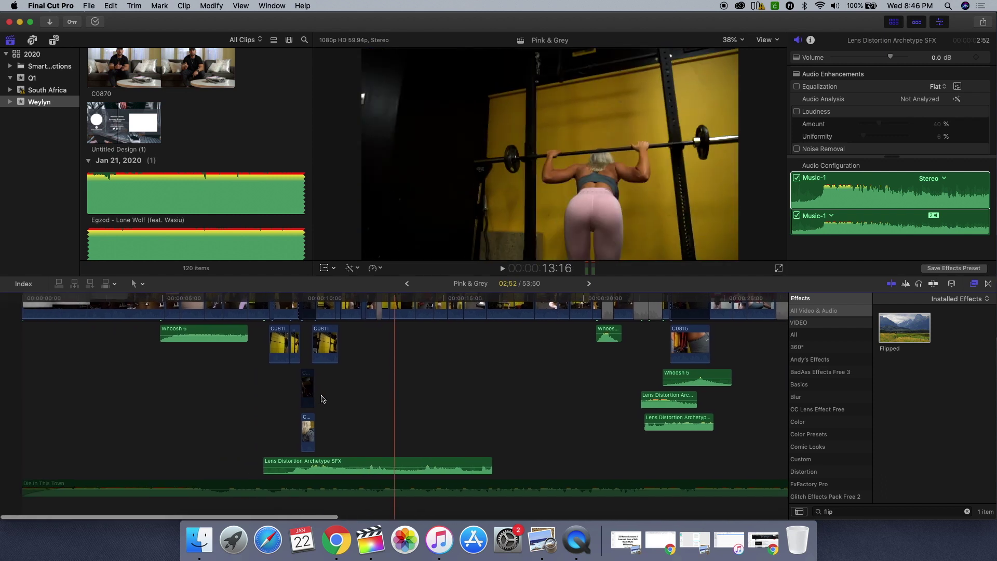
scroll(322, 398, "up", 5)
scroll(322, 398, "right", 3)
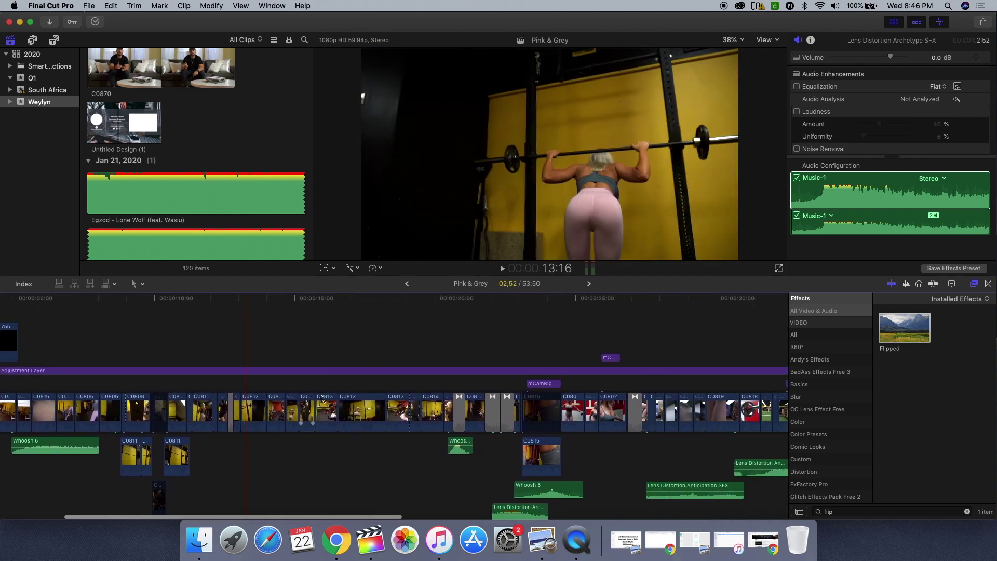
scroll(322, 398, "right", 3)
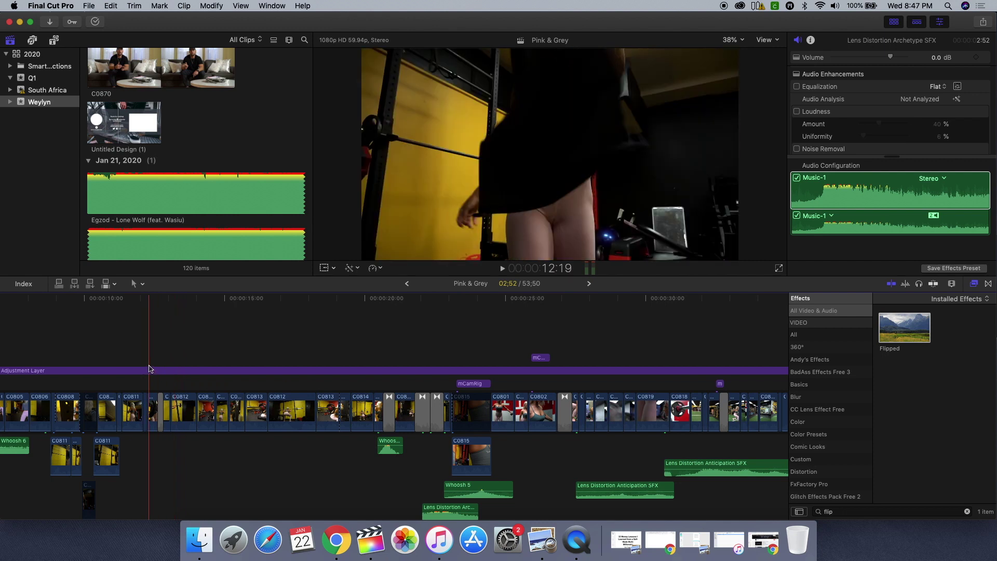
left_click(177, 370)
scroll(177, 370, "left", 5)
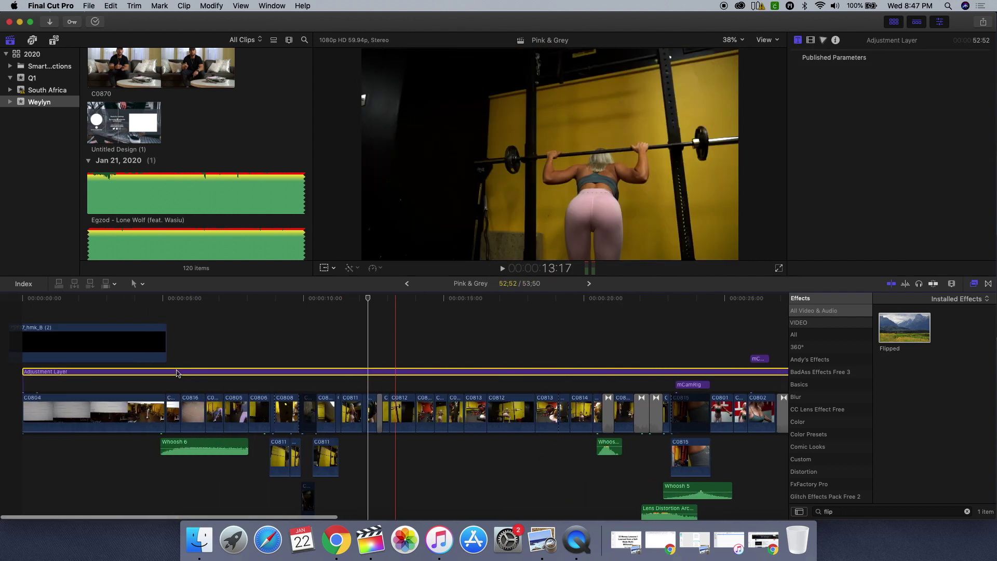
Step: On the weight-plate shot, bring up the adjustment layer's Custom LUT list in the Video inspector
left_click(427, 298)
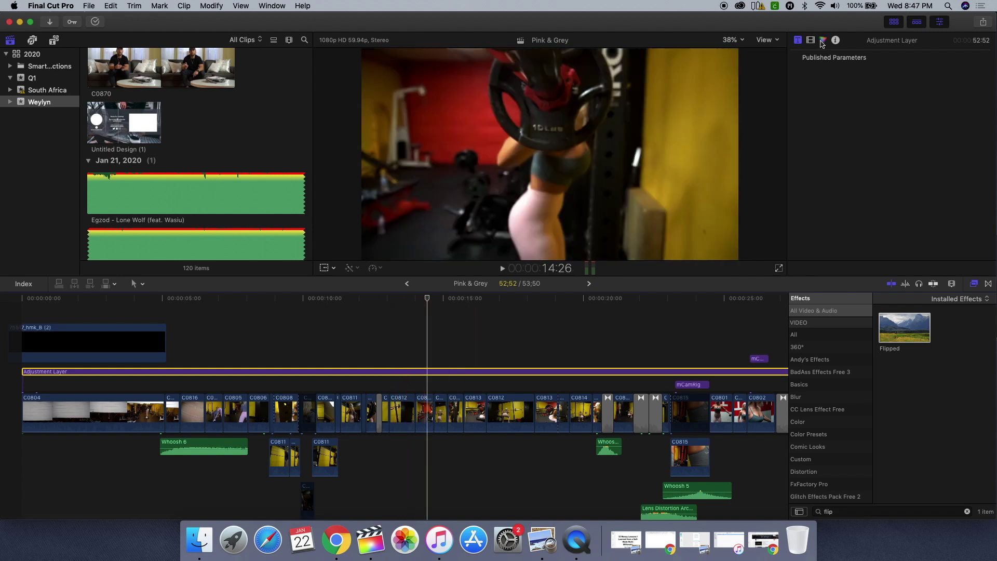
left_click(819, 41)
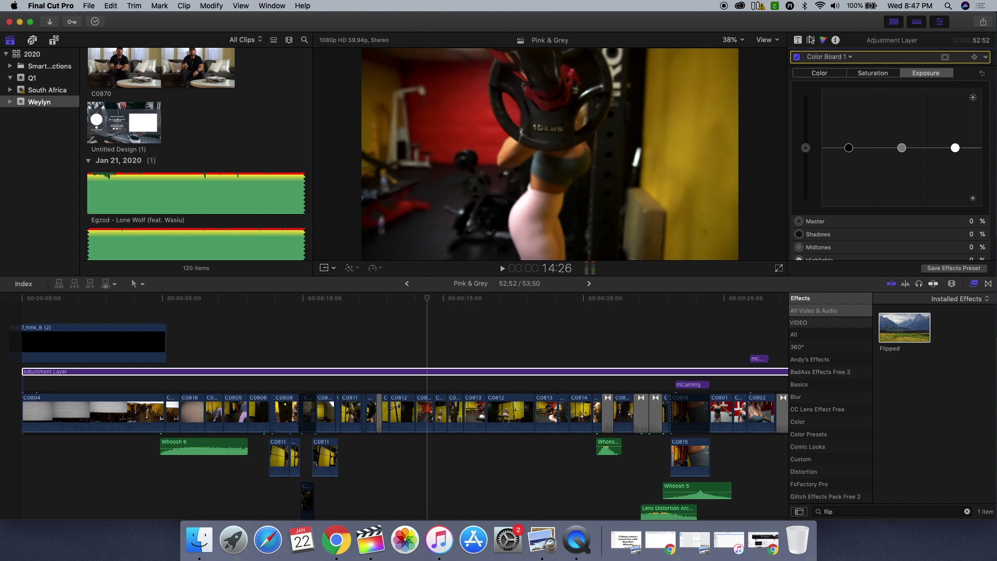
left_click(811, 40)
left_click(910, 84)
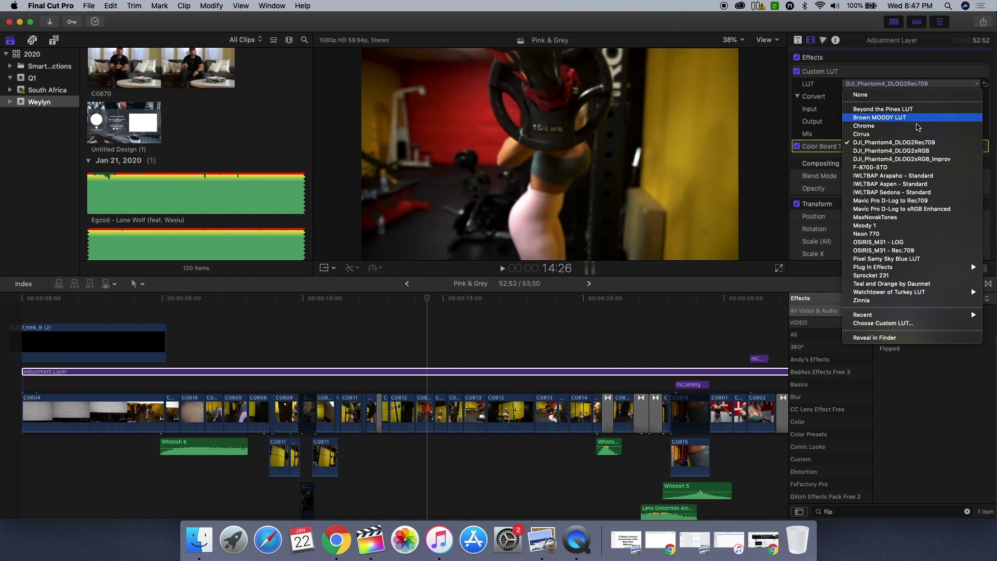
Step: Keep DJI_Phantom4_DLOG2Rec709 at full 1.0 mix and scrub the squat shot to preview it
left_click(933, 323)
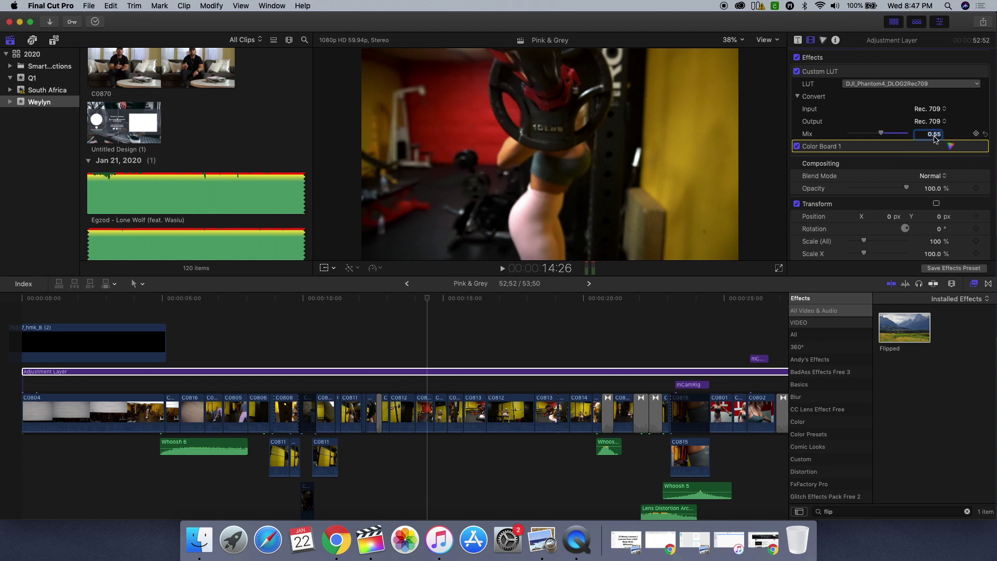
type("1")
key("Return")
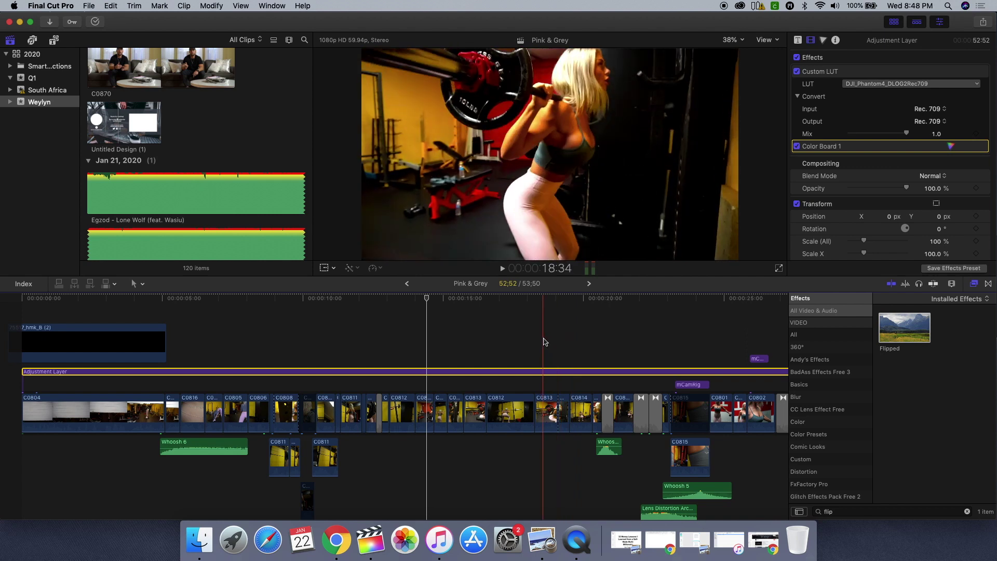
left_click(524, 300)
left_click_drag(523, 303, 473, 308)
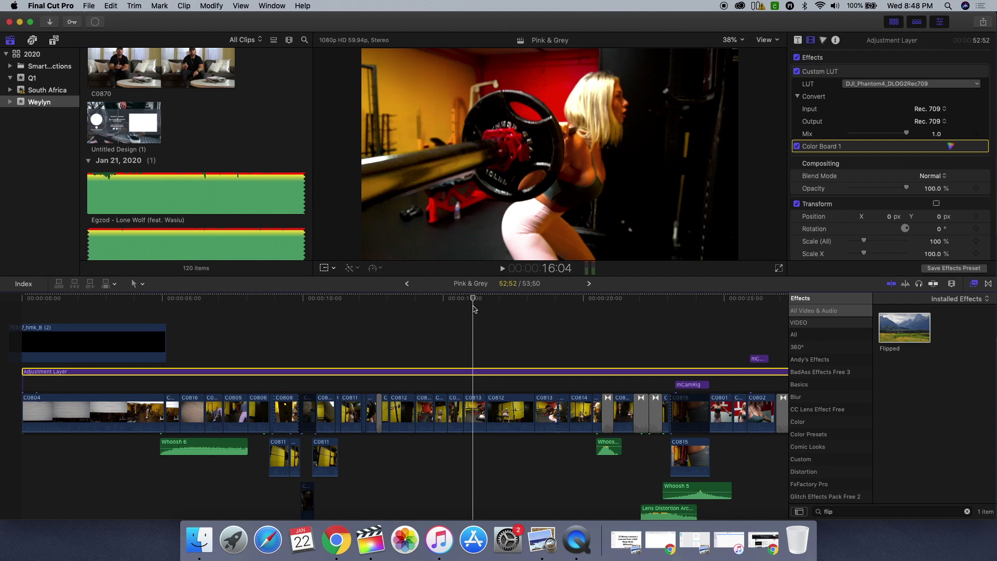
Step: Try a LUT mix of 0.4, then settle on 0.55
left_click(937, 134)
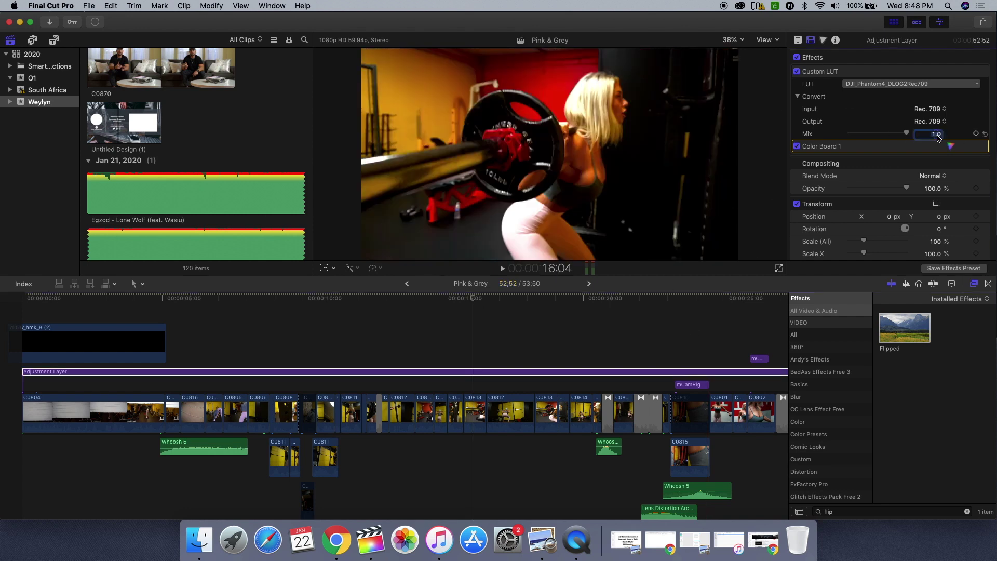
type(".4")
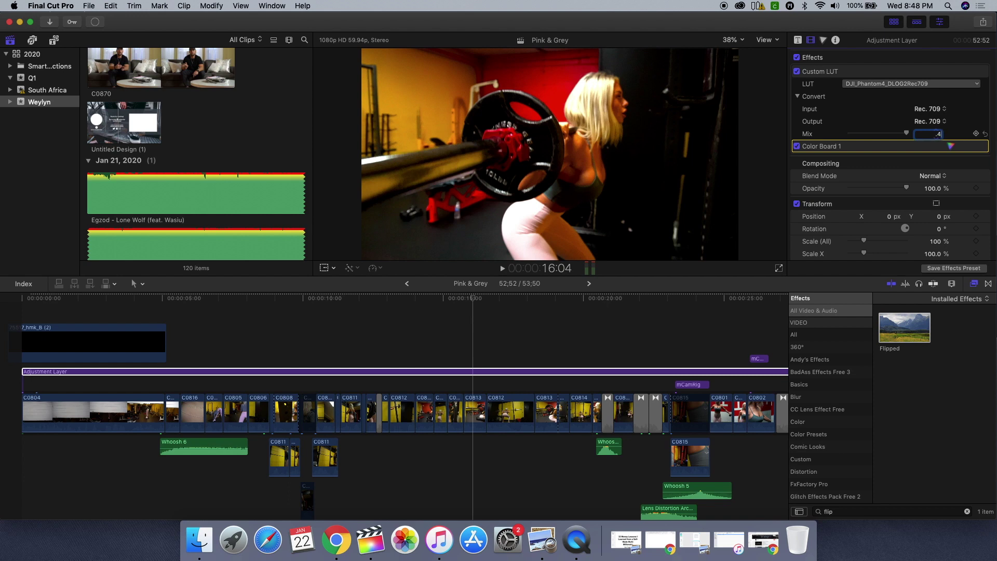
key("Return")
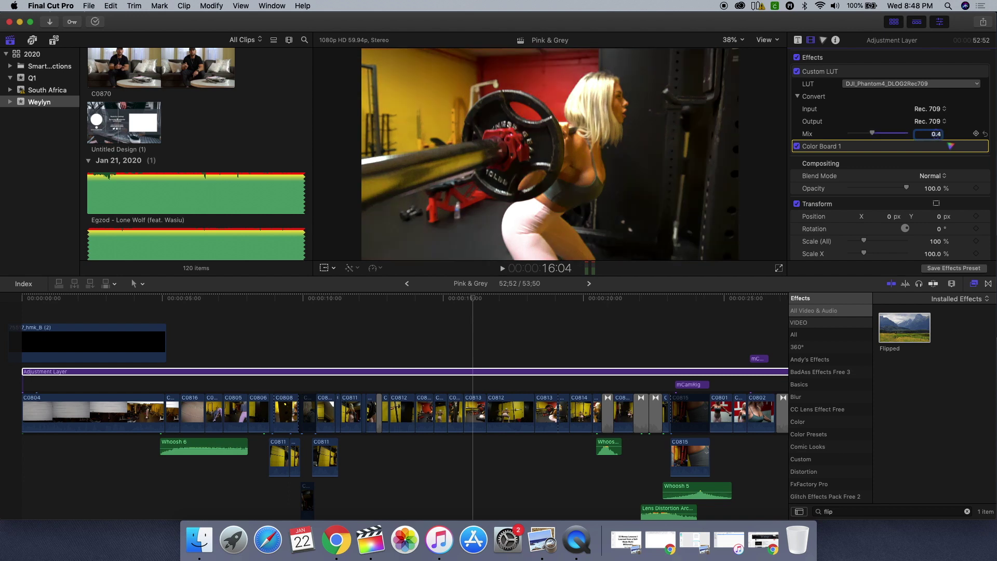
left_click(941, 135)
key("BackSpace")
type(".55")
key("Return")
scroll(456, 336, "right", 5)
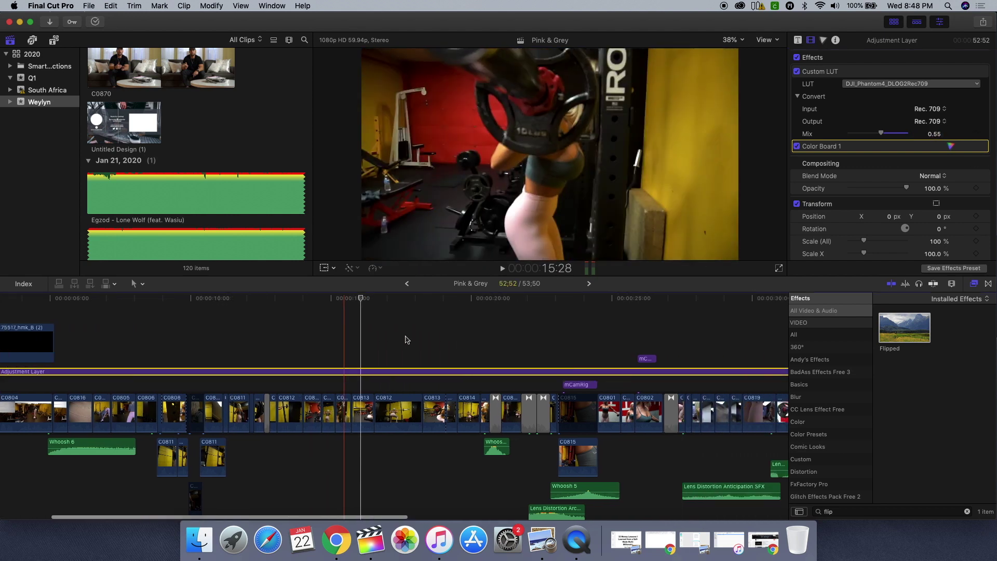
left_click(350, 301)
left_click_drag(350, 301, 360, 300)
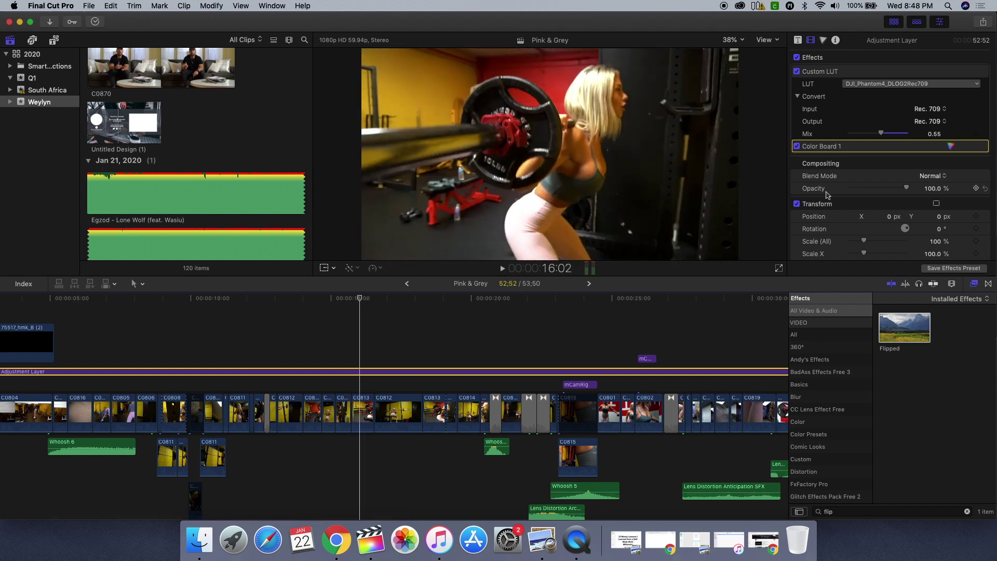
left_click(797, 71)
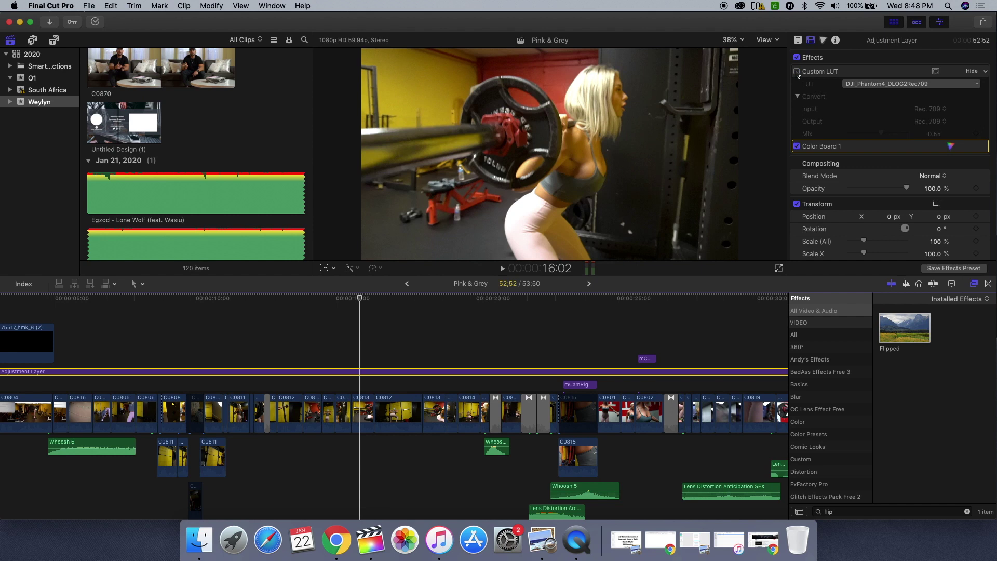
left_click(797, 71)
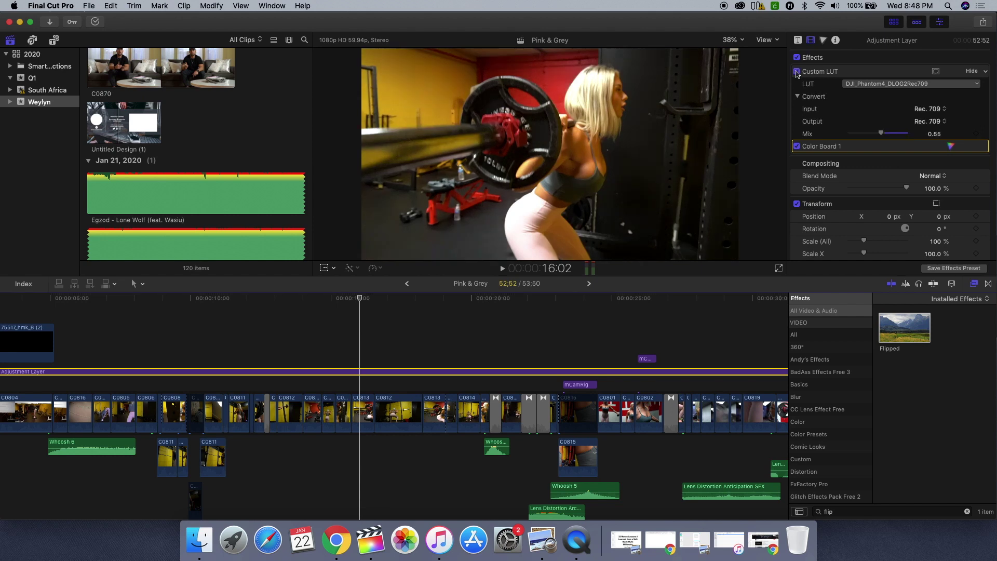
left_click(797, 72)
left_click(797, 72)
left_click(796, 147)
left_click(797, 146)
scroll(584, 363, "right", 10)
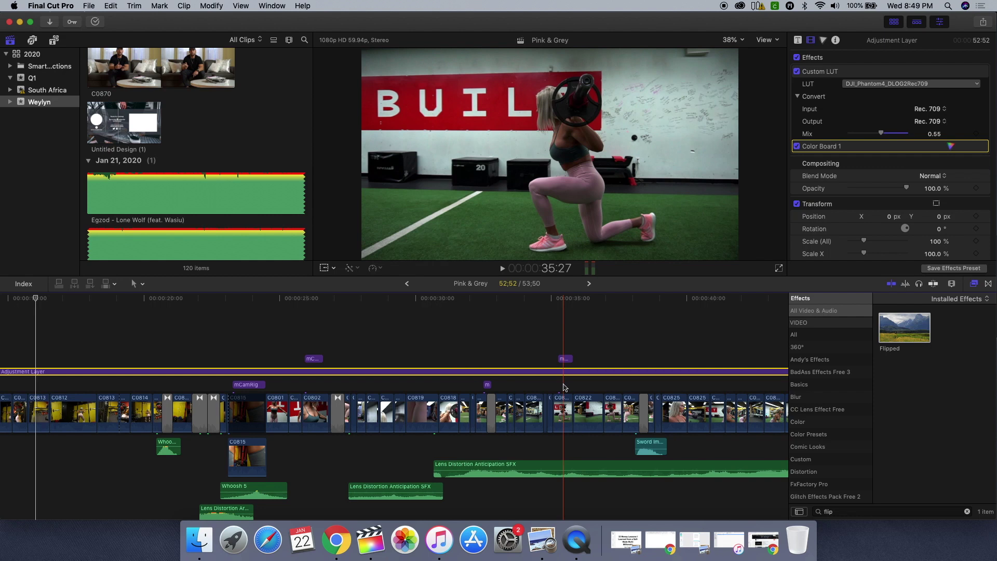
scroll(563, 358, "right", 5)
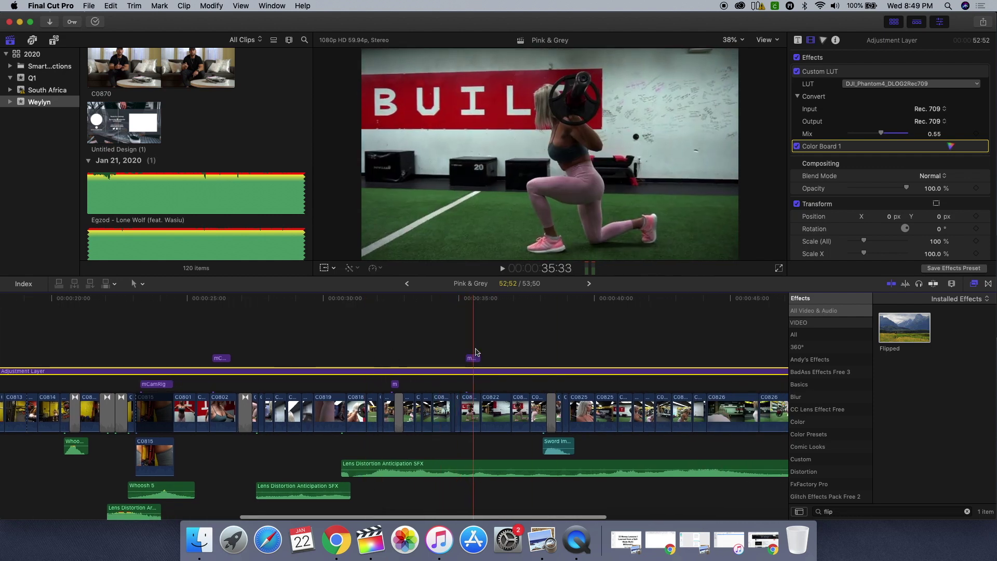
scroll(515, 341, "right", 5)
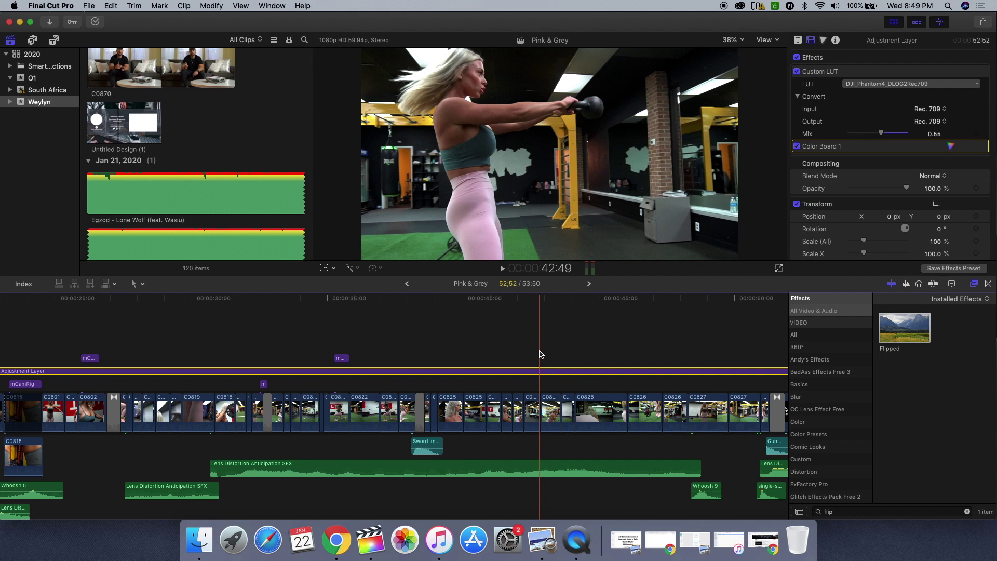
left_click(552, 349)
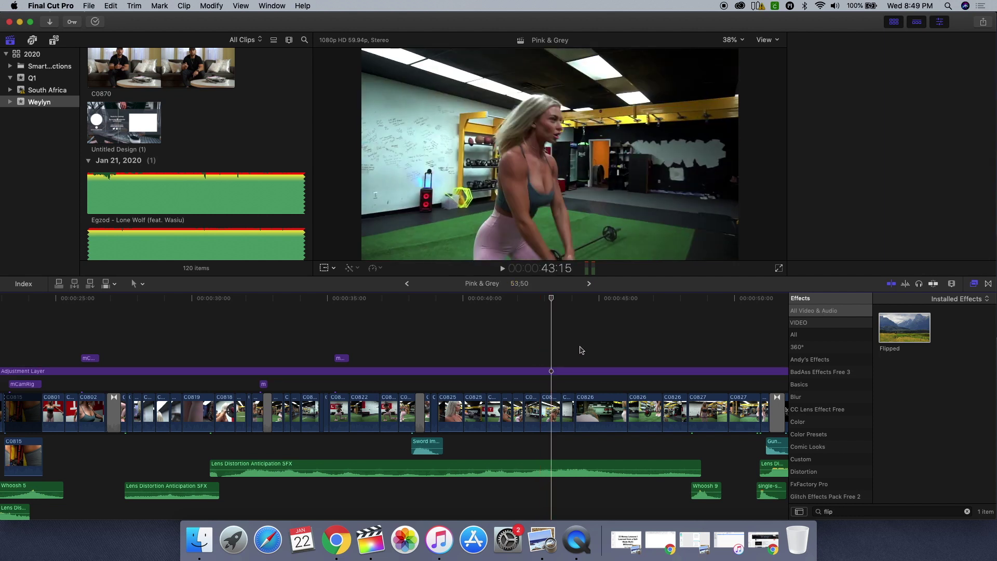
scroll(579, 350, "right", 5)
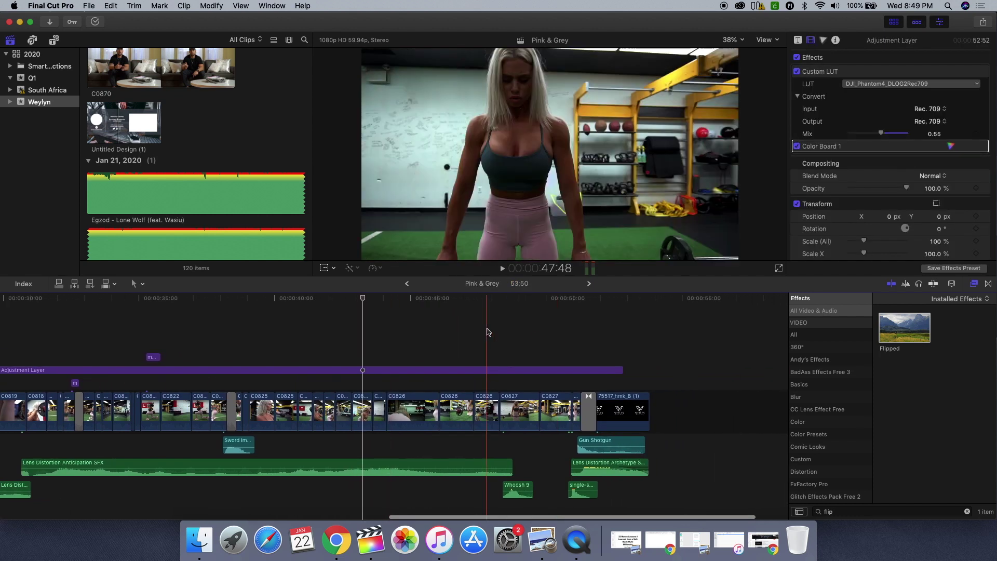